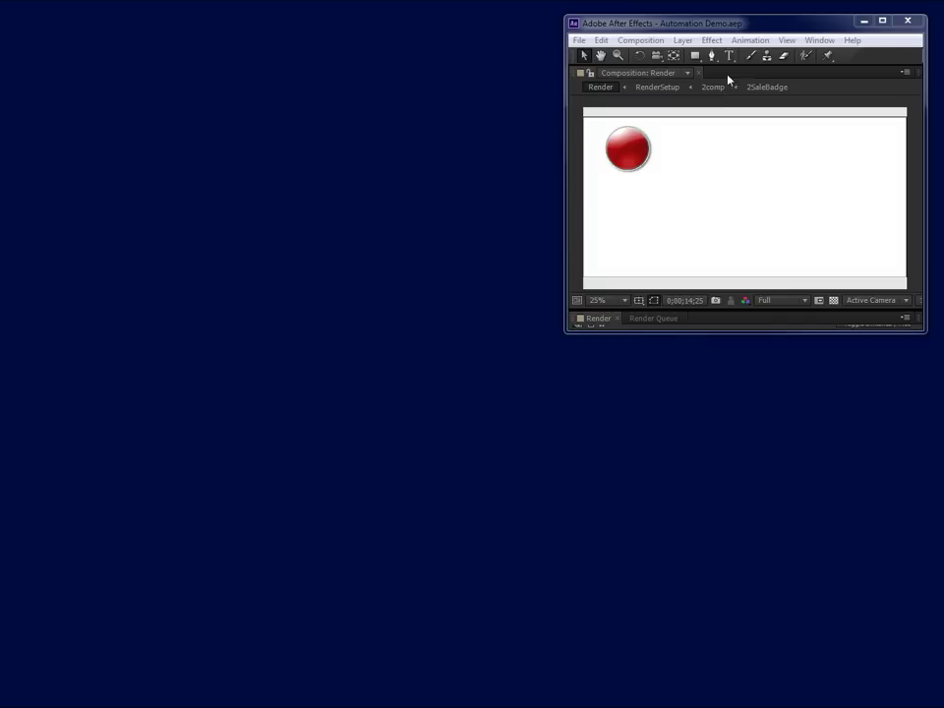
Step: Launch the Automatic AE panel from Window > Automation Script.jsx and browse for Product #1's image
click(820, 40)
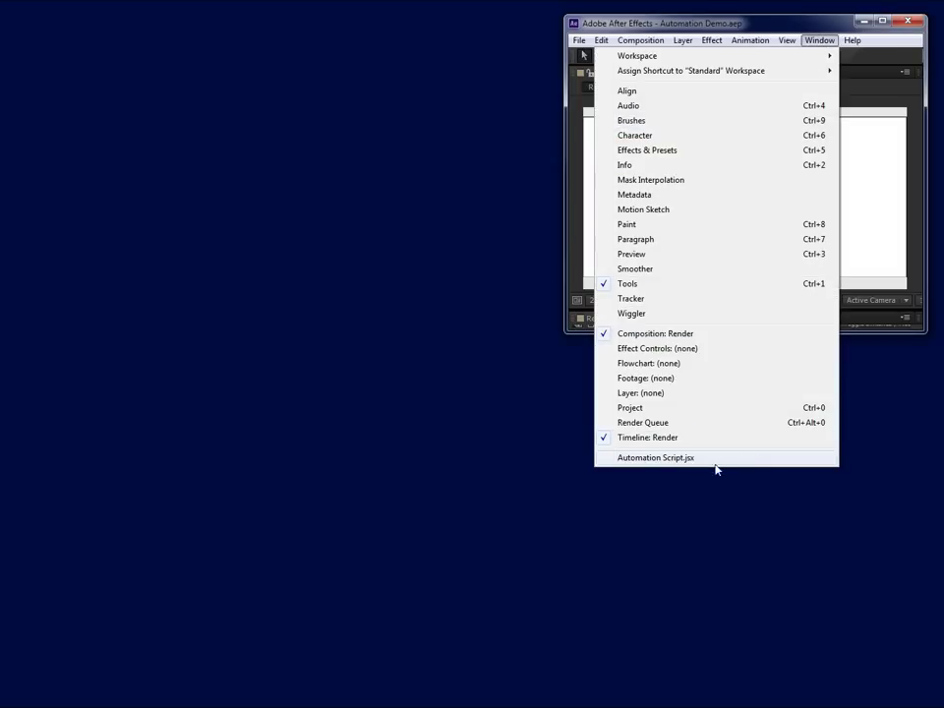
click(696, 459)
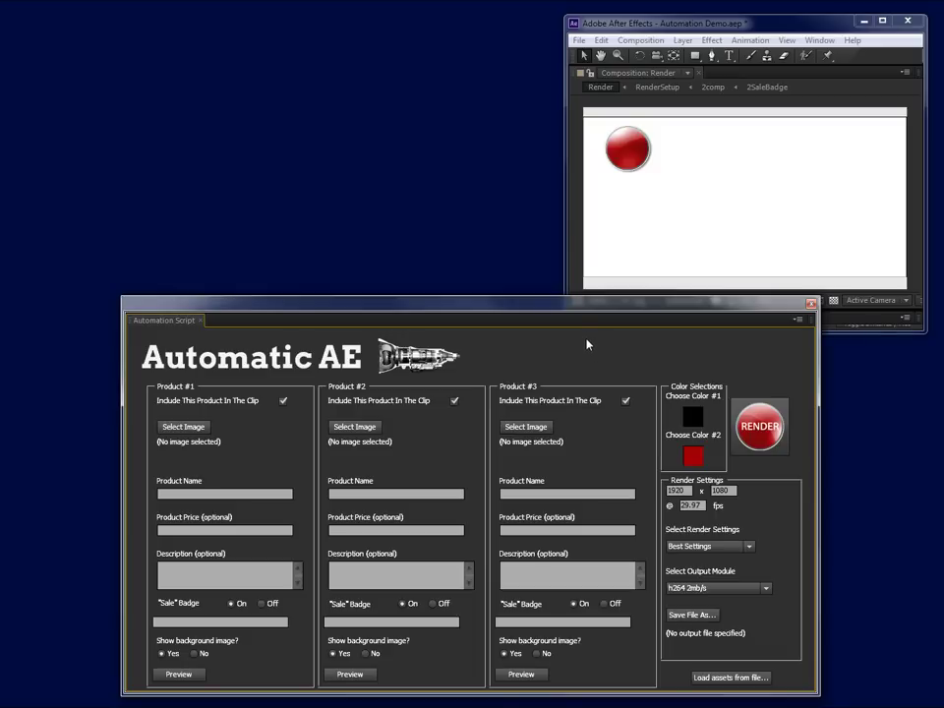
click(185, 429)
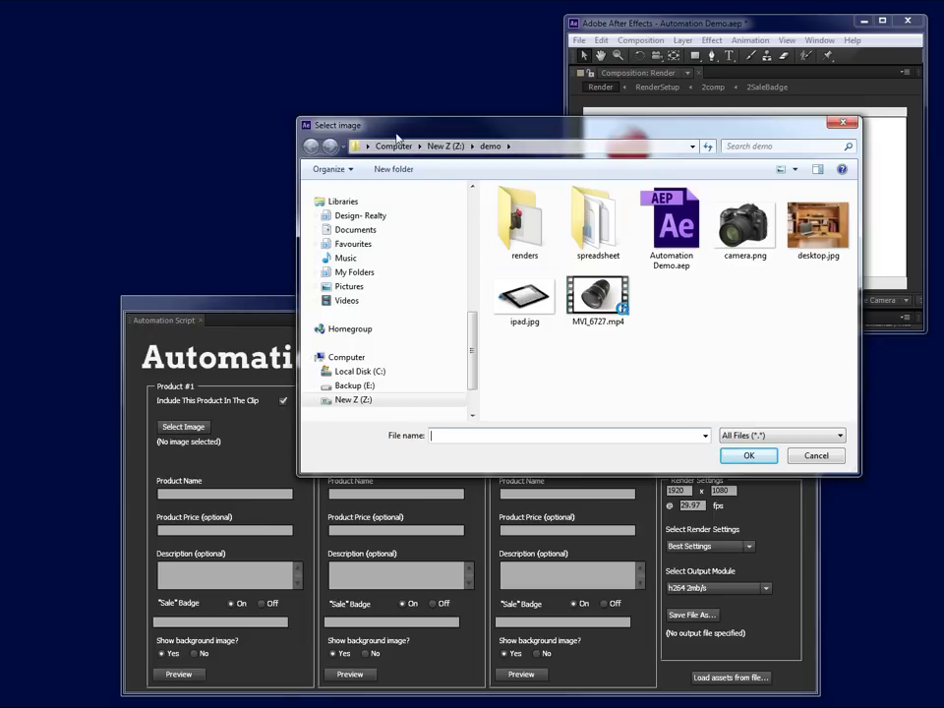
Step: Give Product #1 camera.png, Nikon D60, $699.99, 'This is a Nikon Camera' and a SALE! badge
click(745, 226)
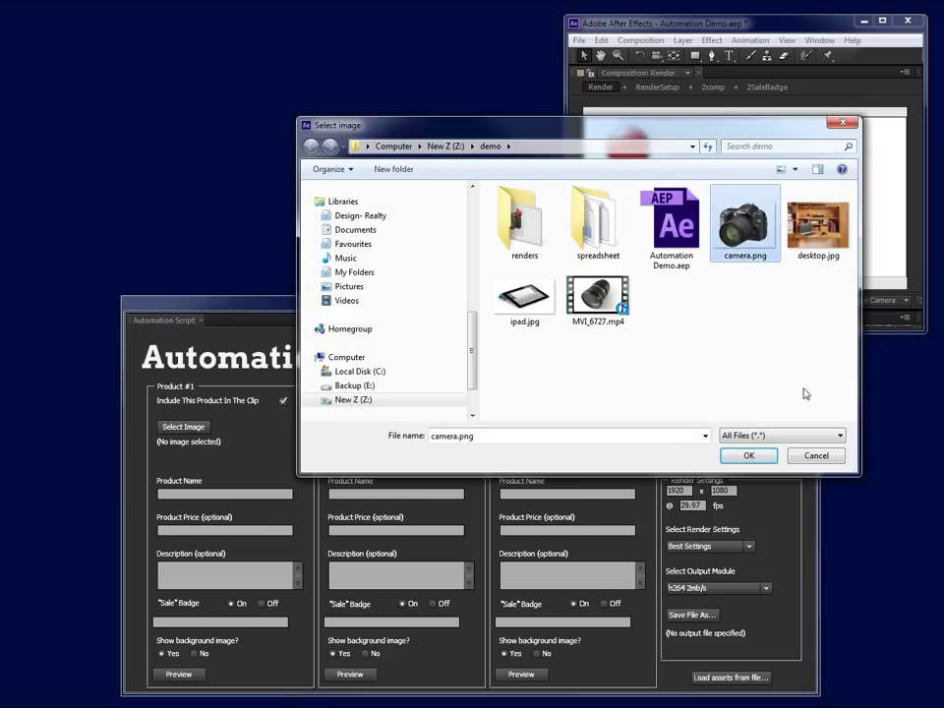
click(747, 456)
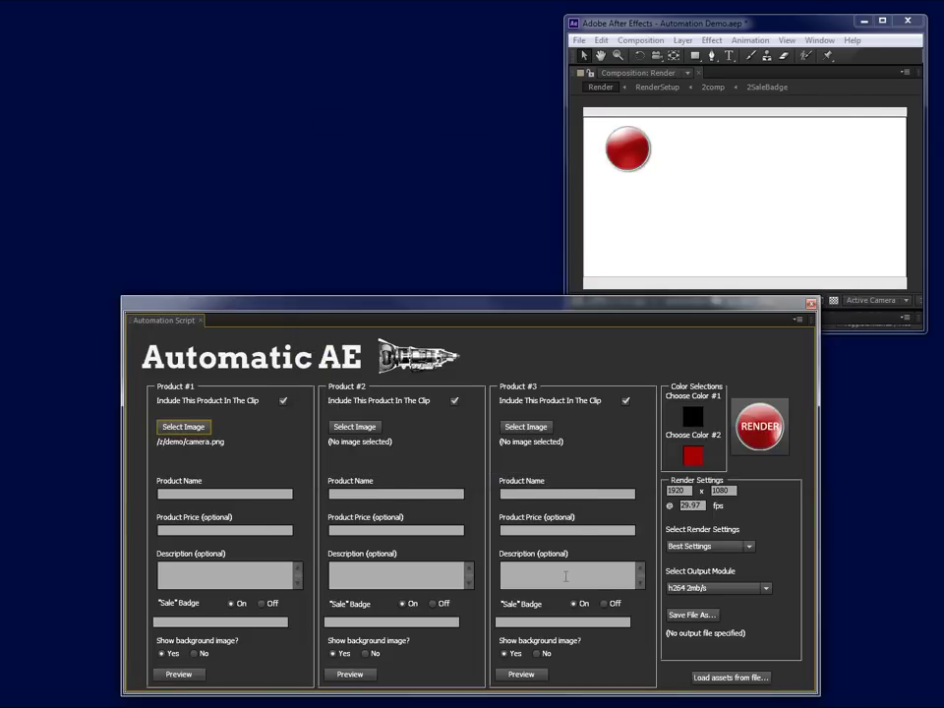
click(214, 492)
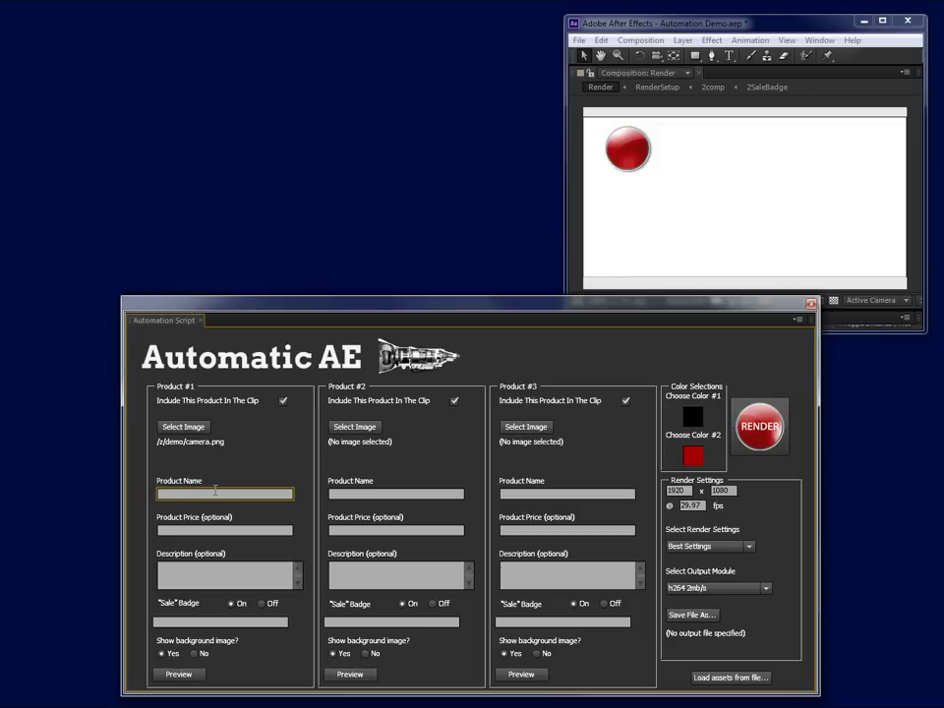
text(Nikon D60)
key(Tab)
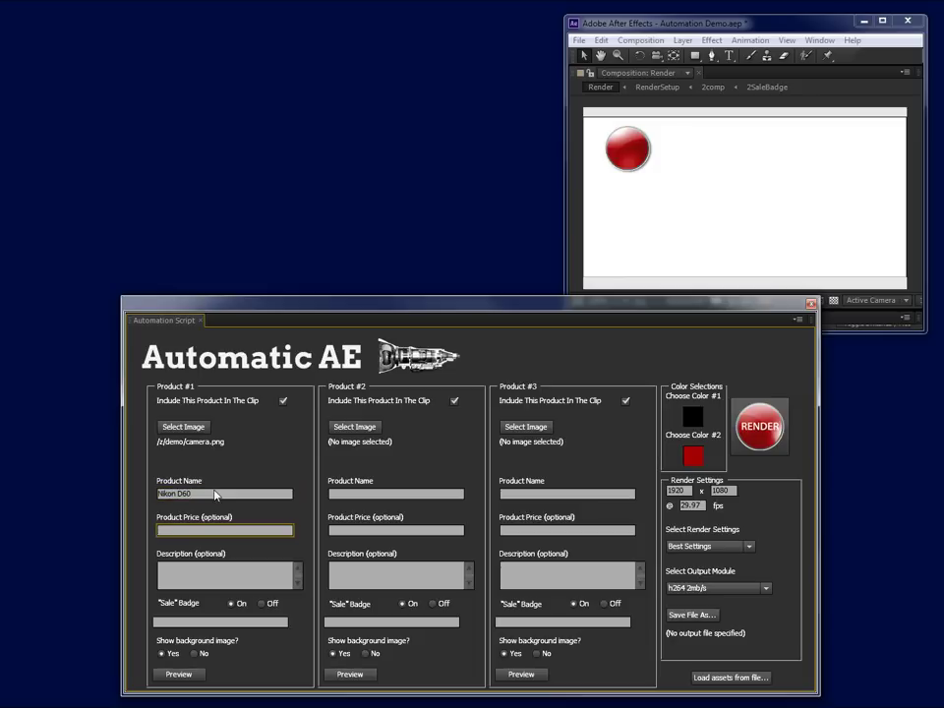
text($699.99)
key(Tab)
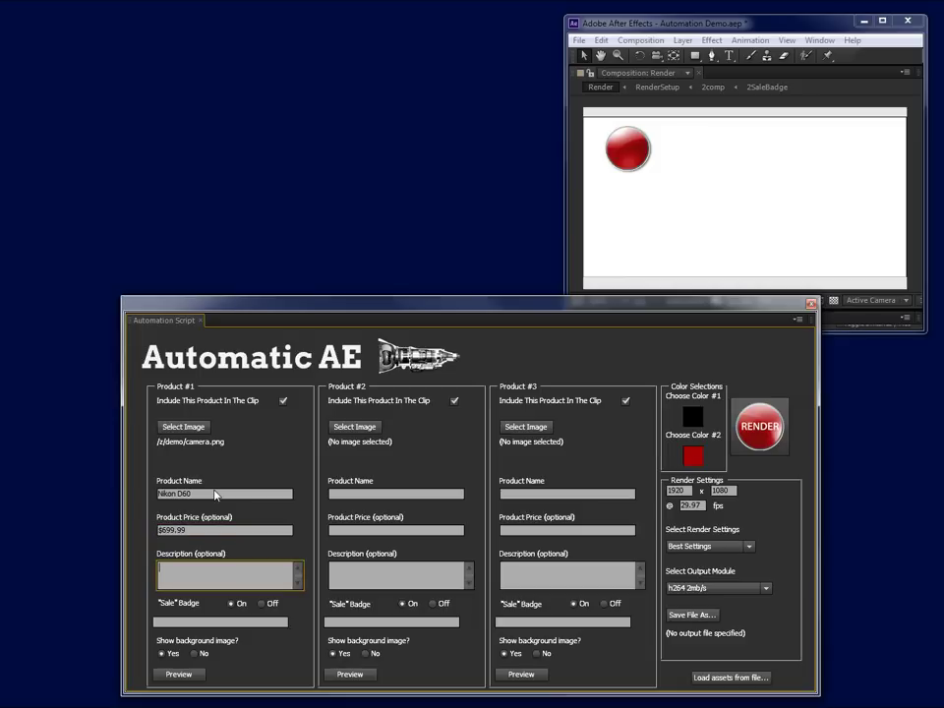
text(This is a Nikon Camera)
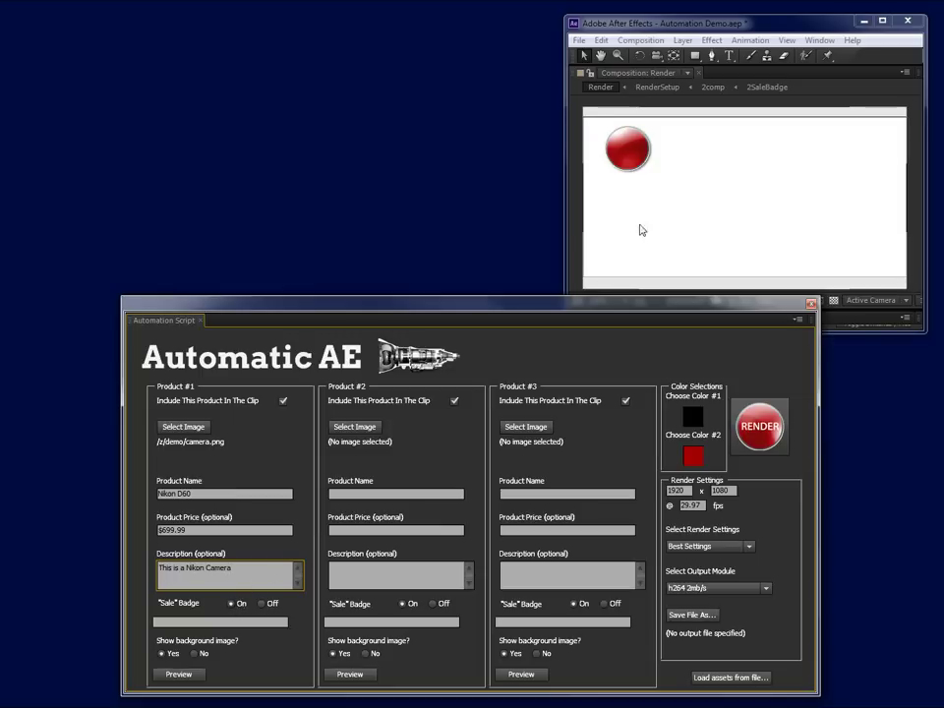
click(190, 622)
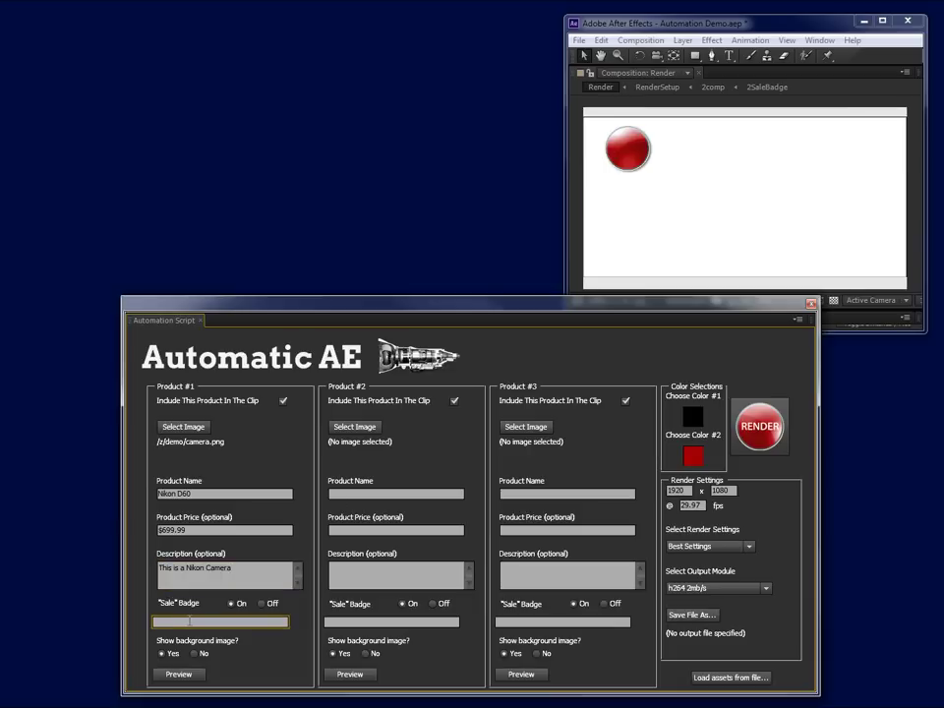
text(SALE!)
Step: Preview Product #1, paste 'This is a Nikon Camera' twice more into its description, and re-preview
click(198, 674)
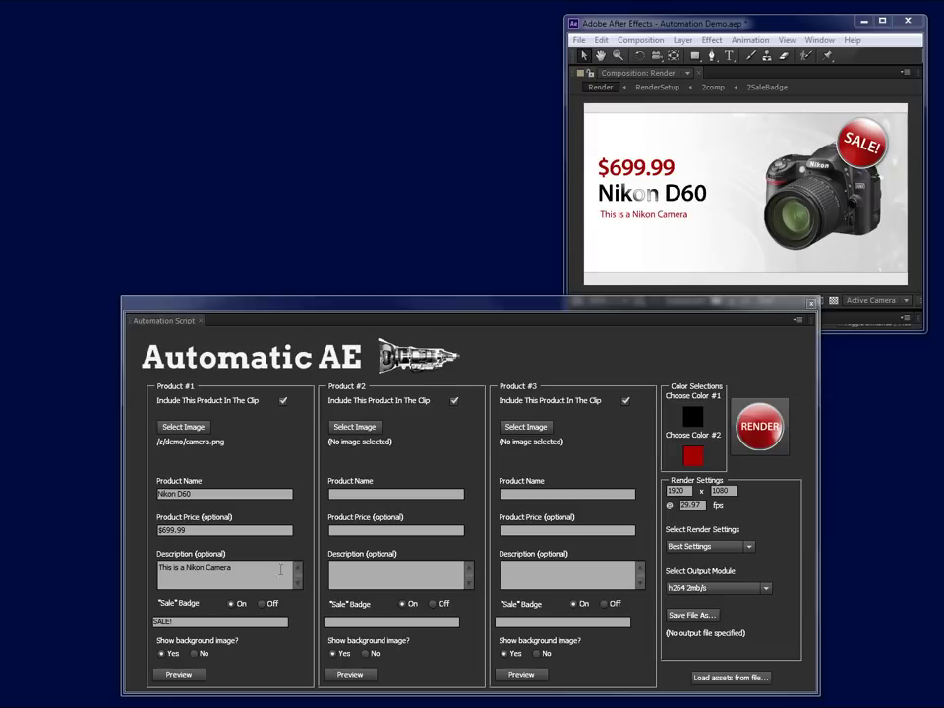
drag(244, 568, 113, 576)
key(ctrl+c)
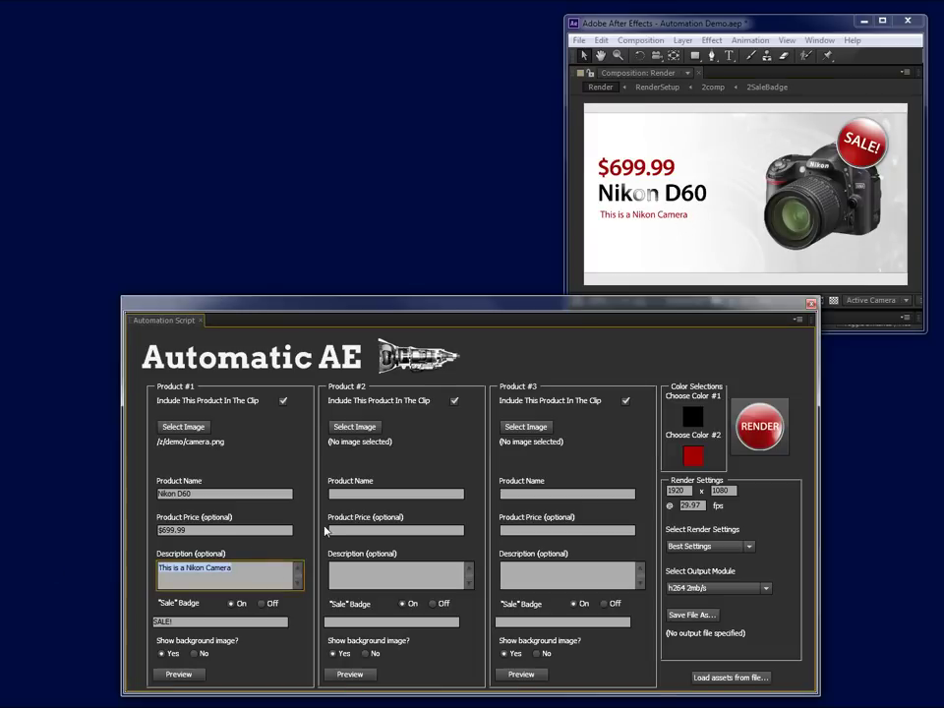
key(End)
key(ctrl+v)
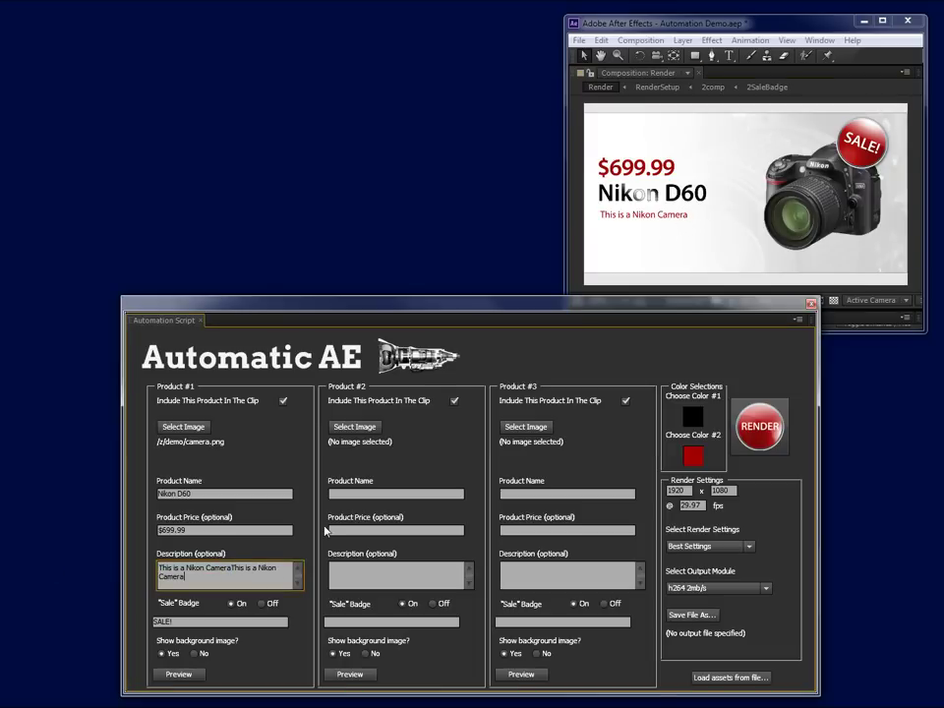
key(ctrl+v)
key(ctrl+v)
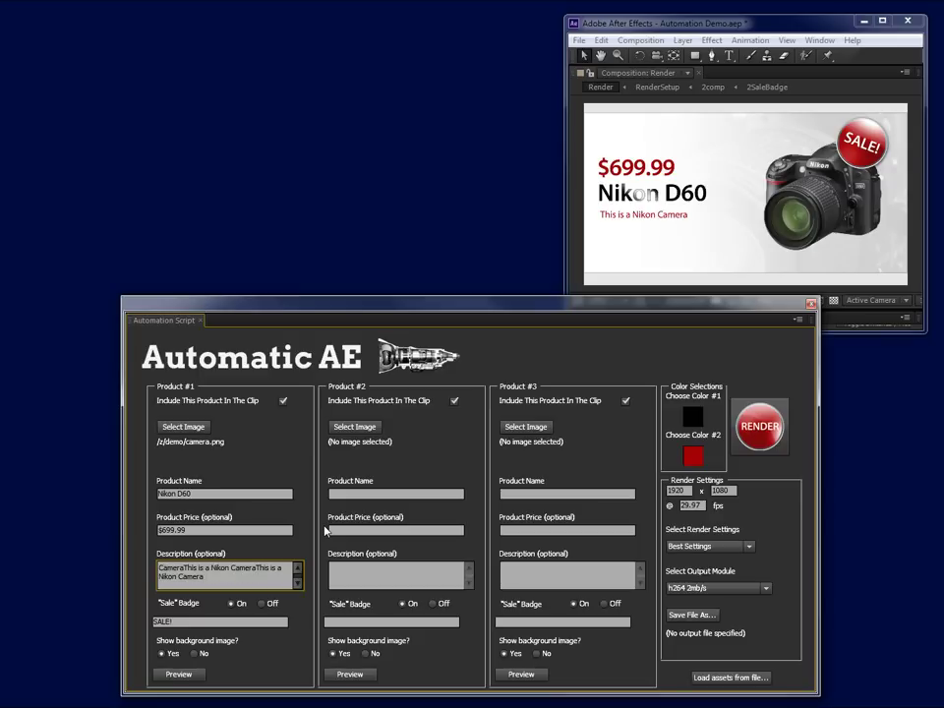
click(611, 230)
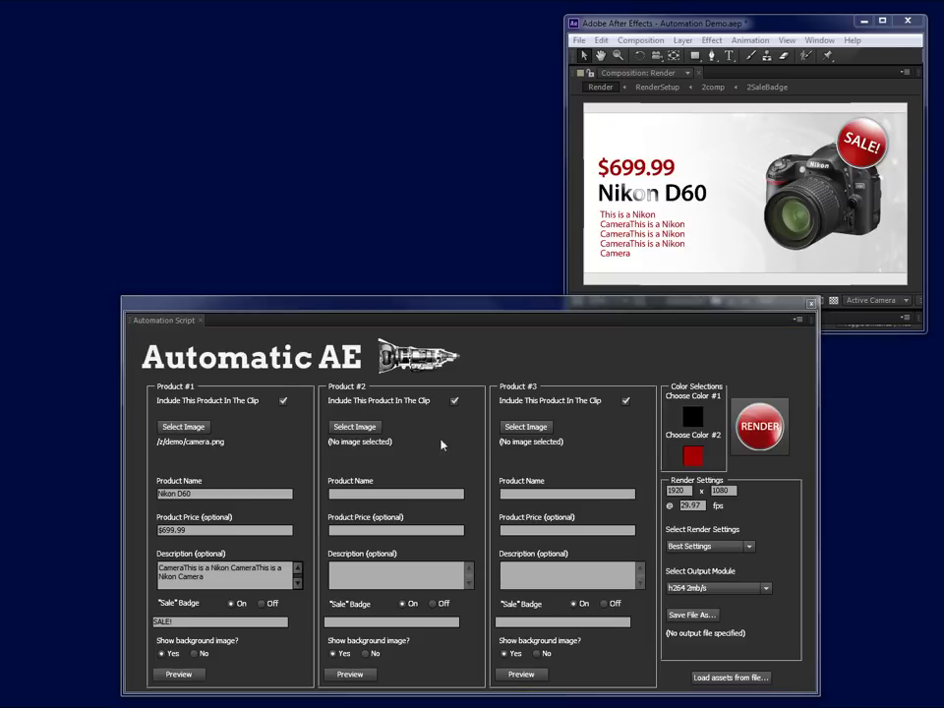
Step: Browse for Product #2's file and pick MVI_6727.mp4 from the demo folder
click(346, 427)
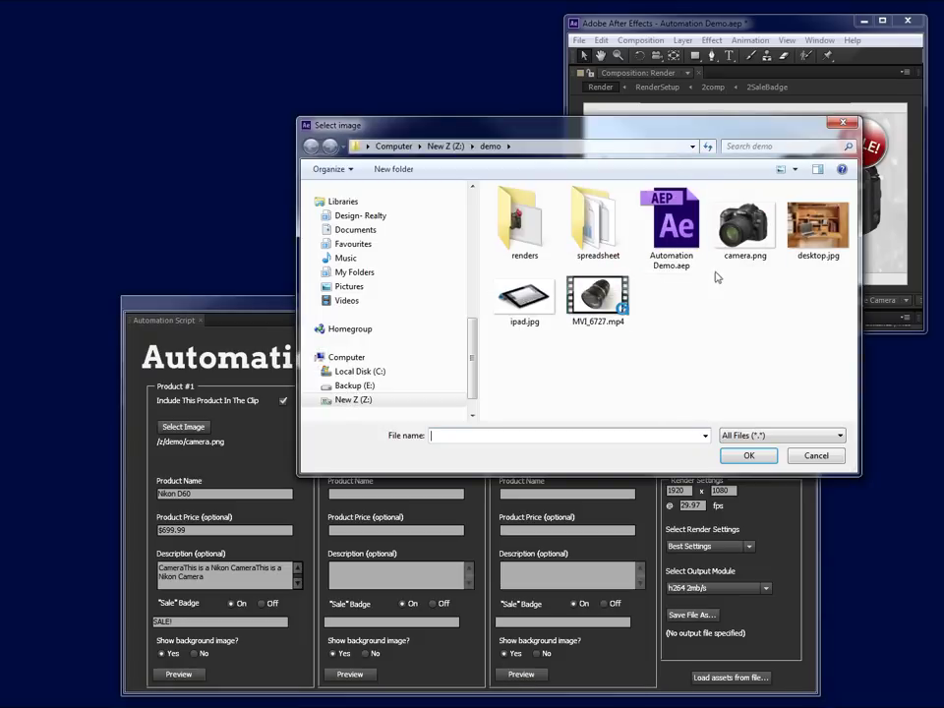
click(589, 300)
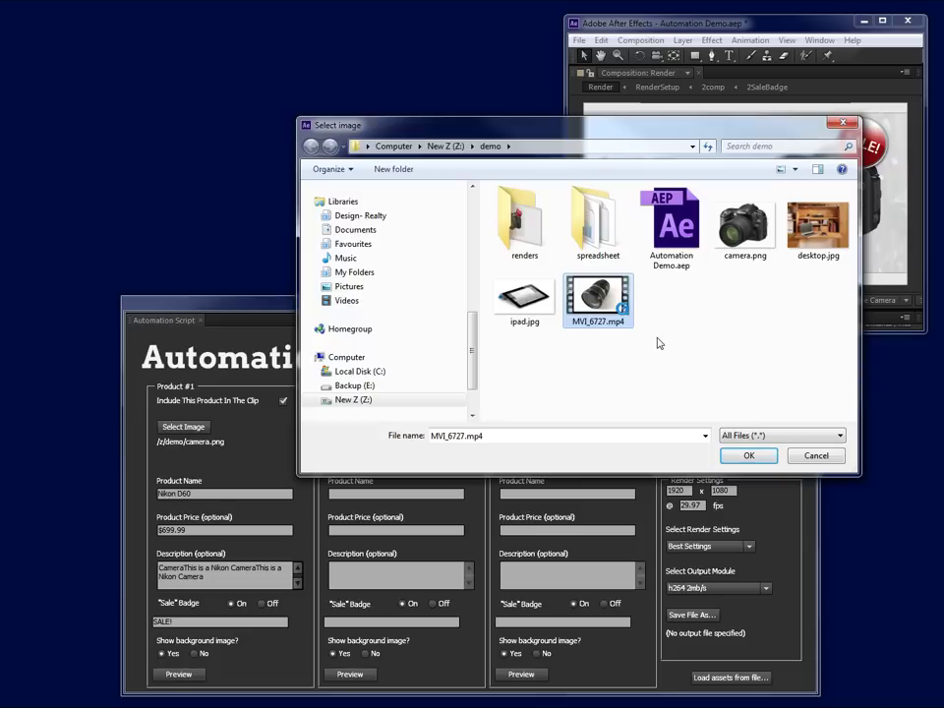
Step: Confirm MVI_6727.mp4 and enter Canon Lens, $56.99, a description and a NOW! badge for Product #2
click(749, 456)
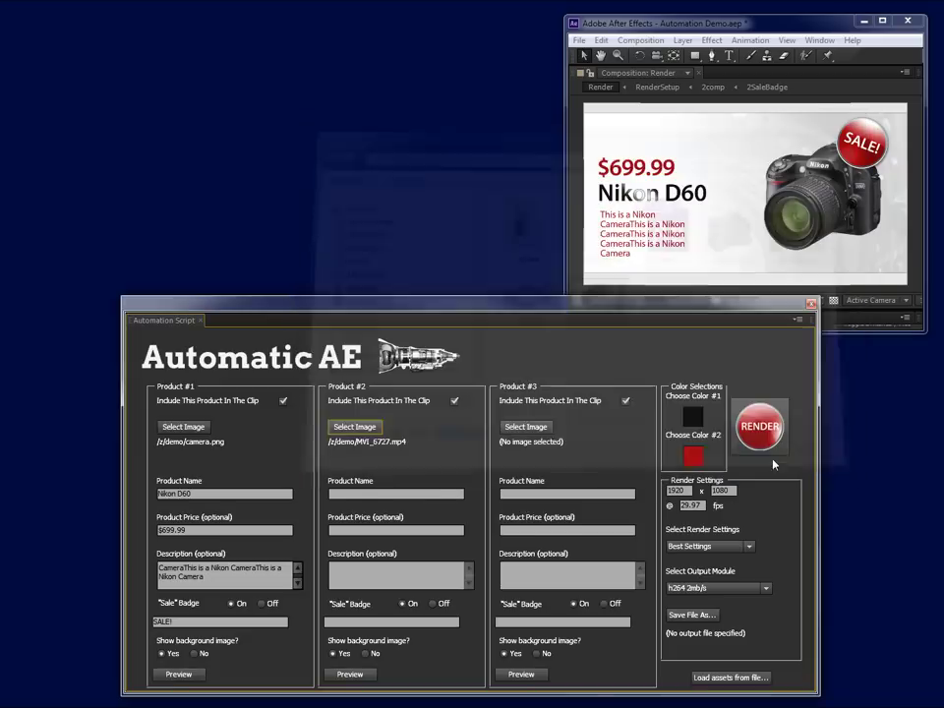
click(448, 493)
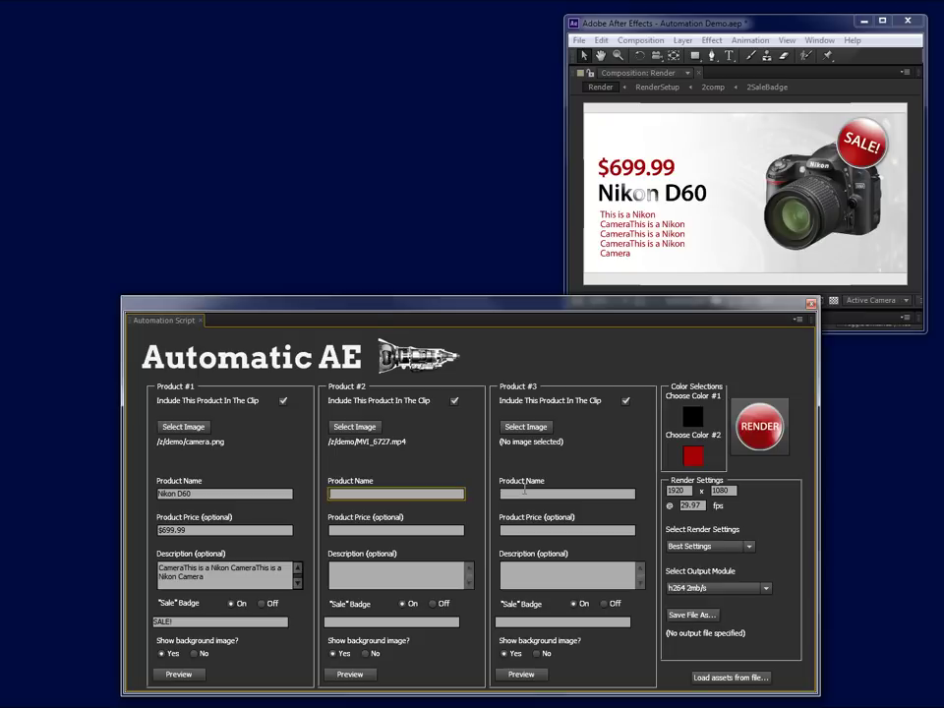
text(Canon)
text( Lens)
key(BackSpace)
text(Lens)
key(Tab)
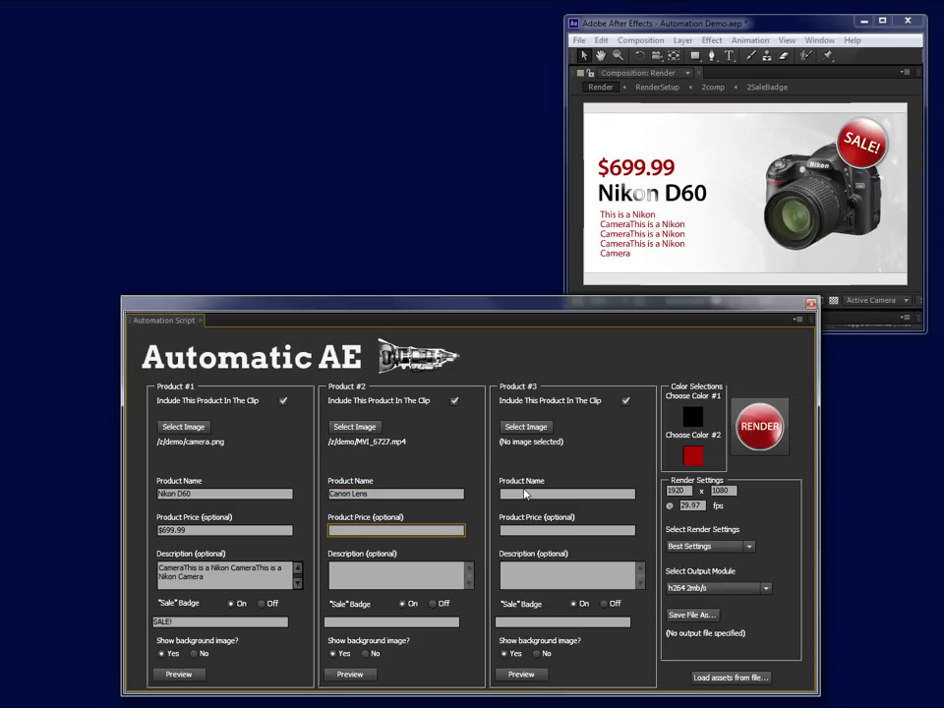
text($56.99)
key(Tab)
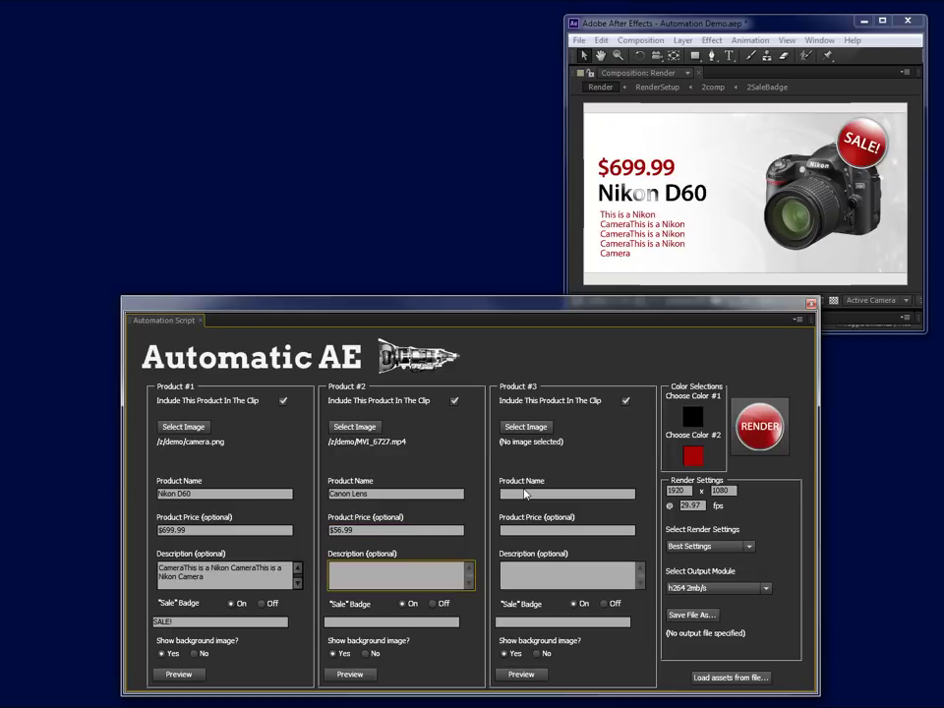
text(Here is the description)
click(370, 620)
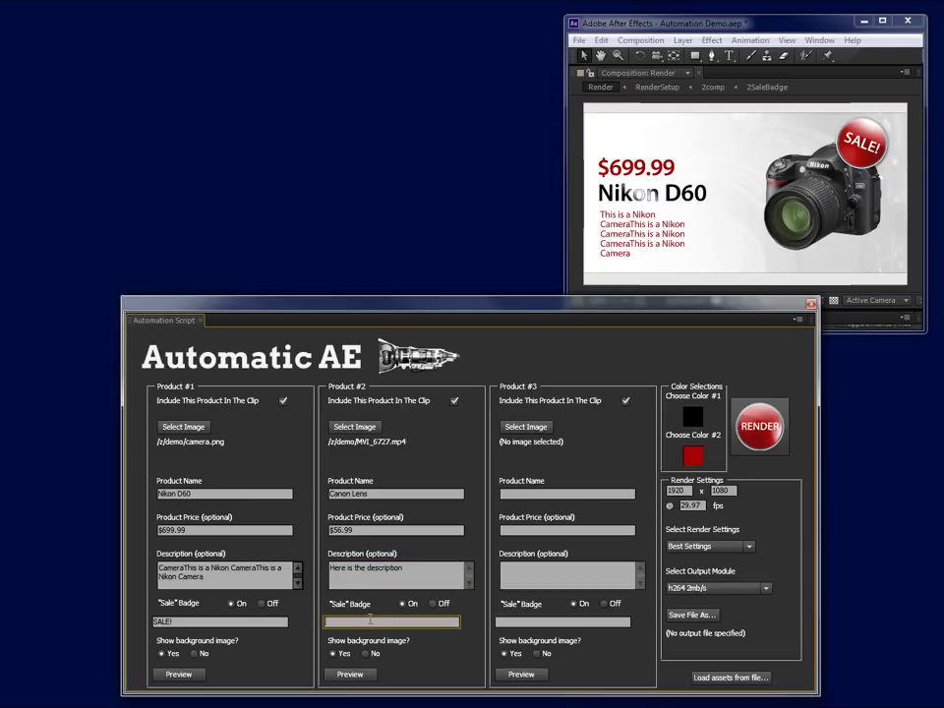
text(NOW!)
Step: Preview Product #2, hide its background image, and leave Product #3 out of the clip
click(370, 675)
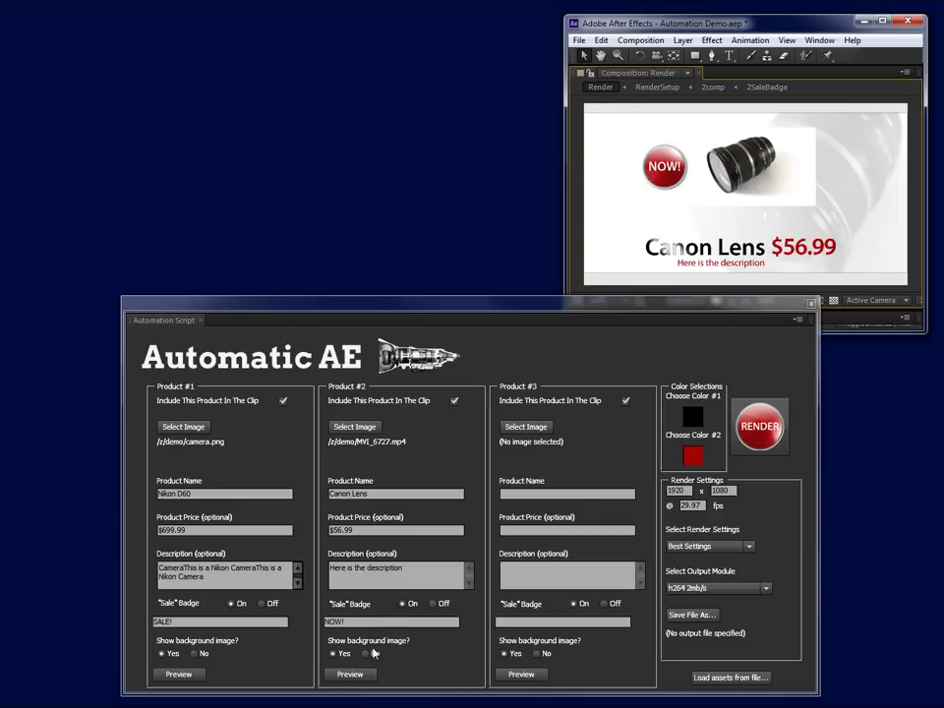
click(367, 653)
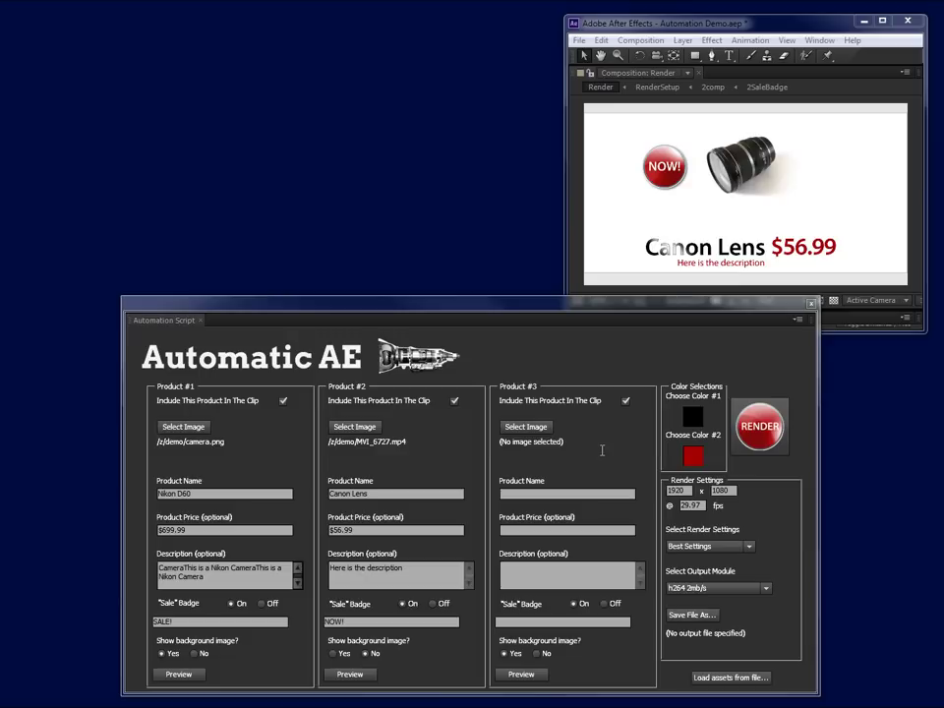
click(626, 400)
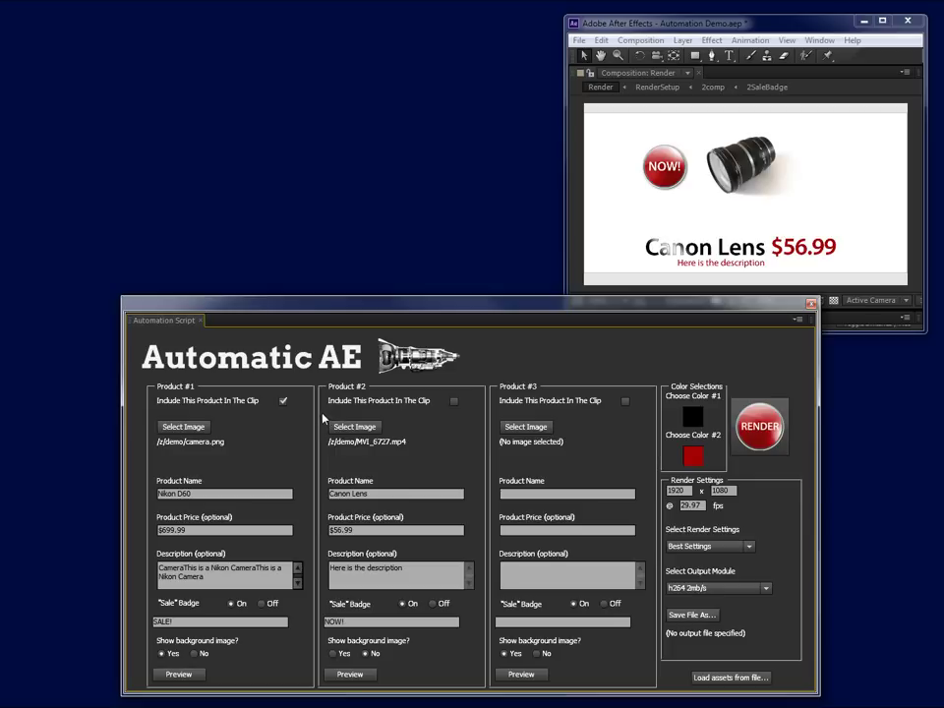
Step: Put Product #2 back into the clip and choose ipad.jpg as Product #3's image
click(454, 401)
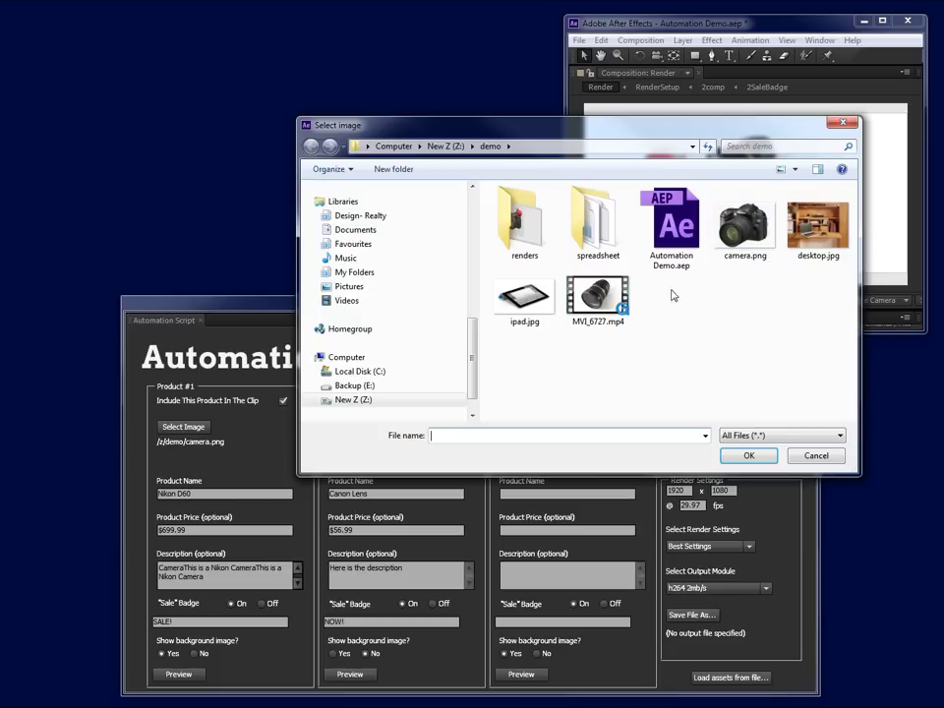
click(522, 302)
double_click(522, 303)
Step: Enter iPad, $699.99 and 'This is an iPad' for Product #3, turn its sale badge off, and preview
click(537, 491)
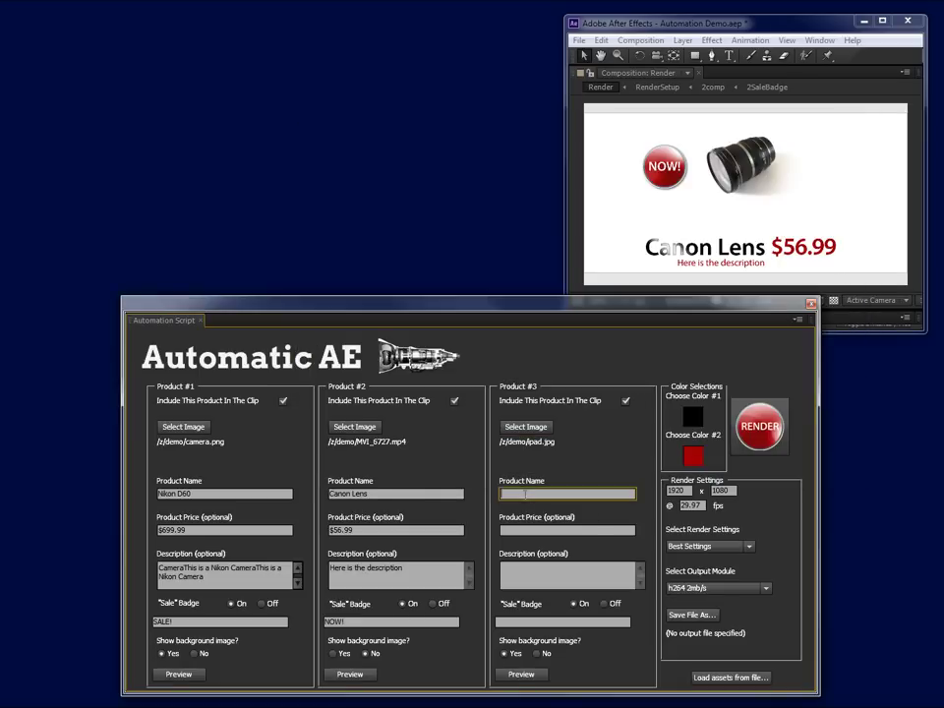
text(iPad)
key(Tab)
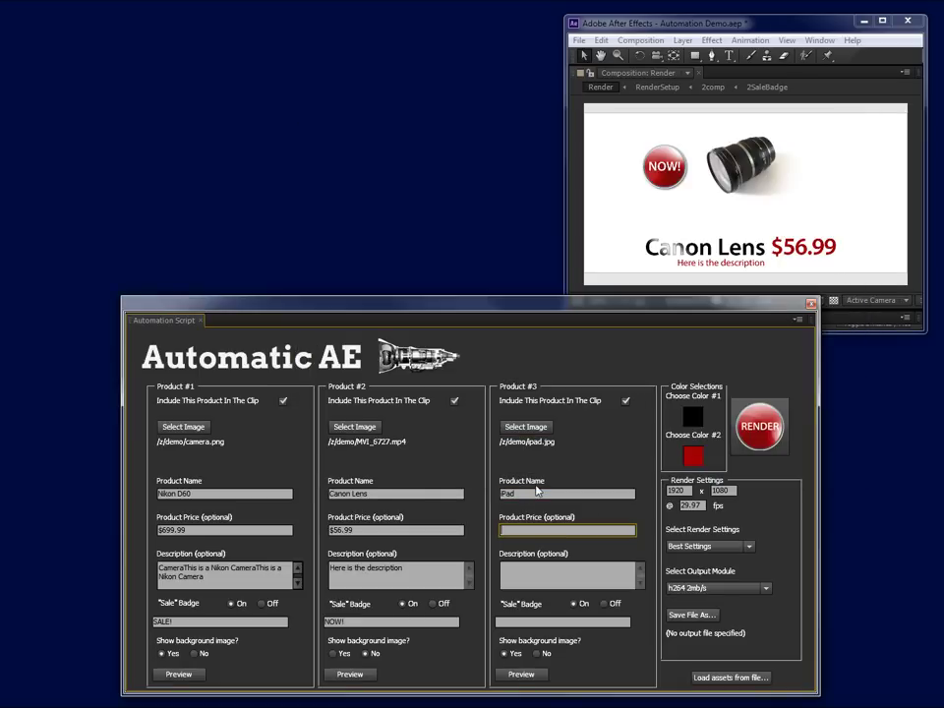
text($699.99)
key(Tab)
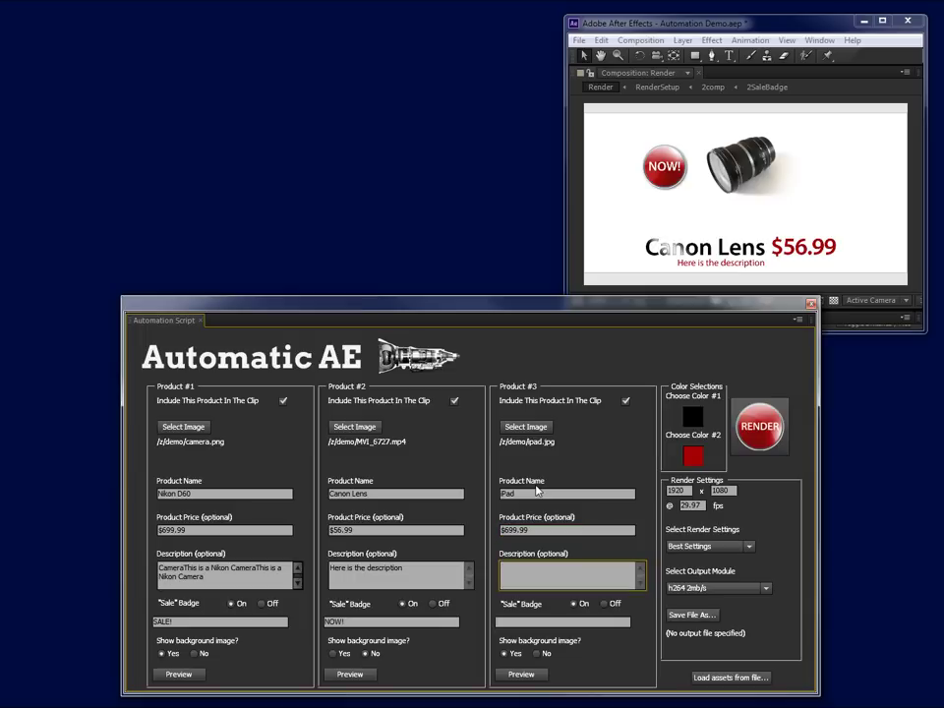
text(This is an iPad)
click(605, 605)
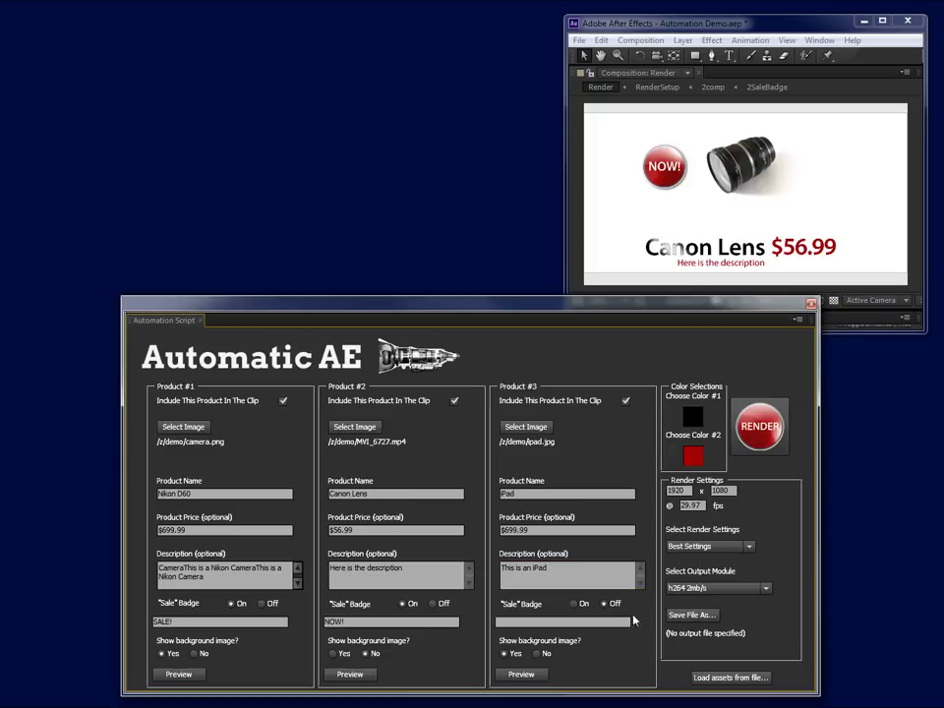
click(521, 675)
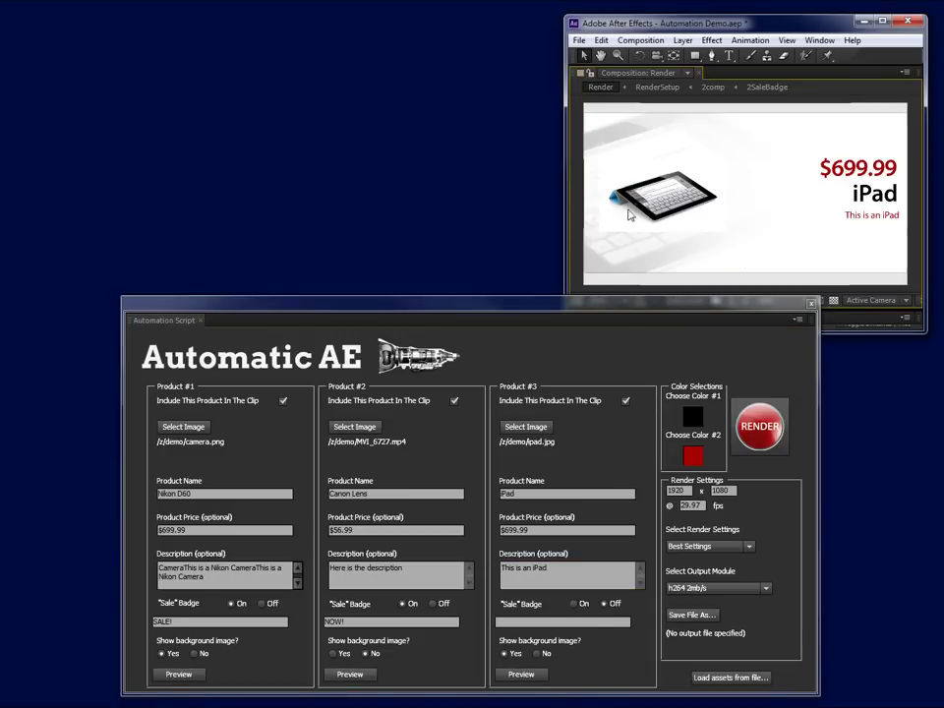
Step: Hide the iPad slide's background image, then preview the Canon Lens and Nikon D60 slides
click(541, 653)
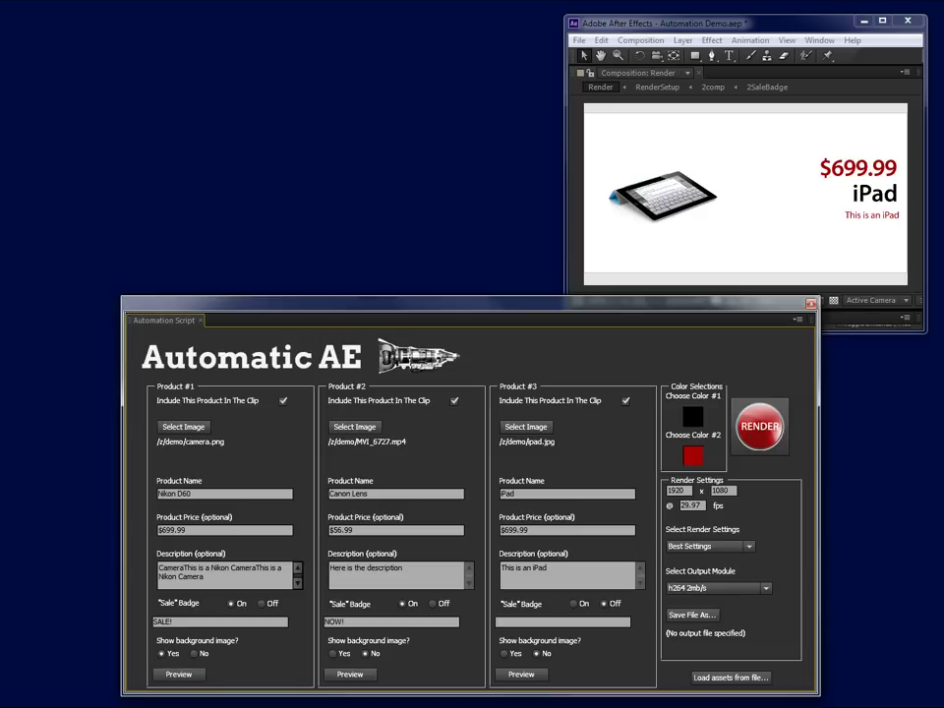
click(364, 675)
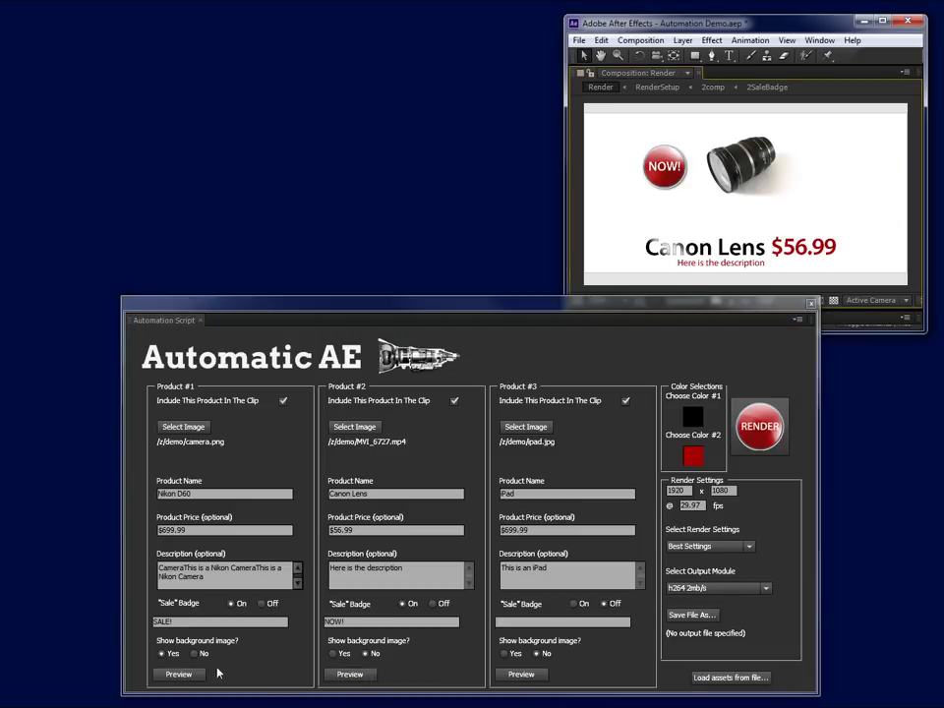
click(179, 675)
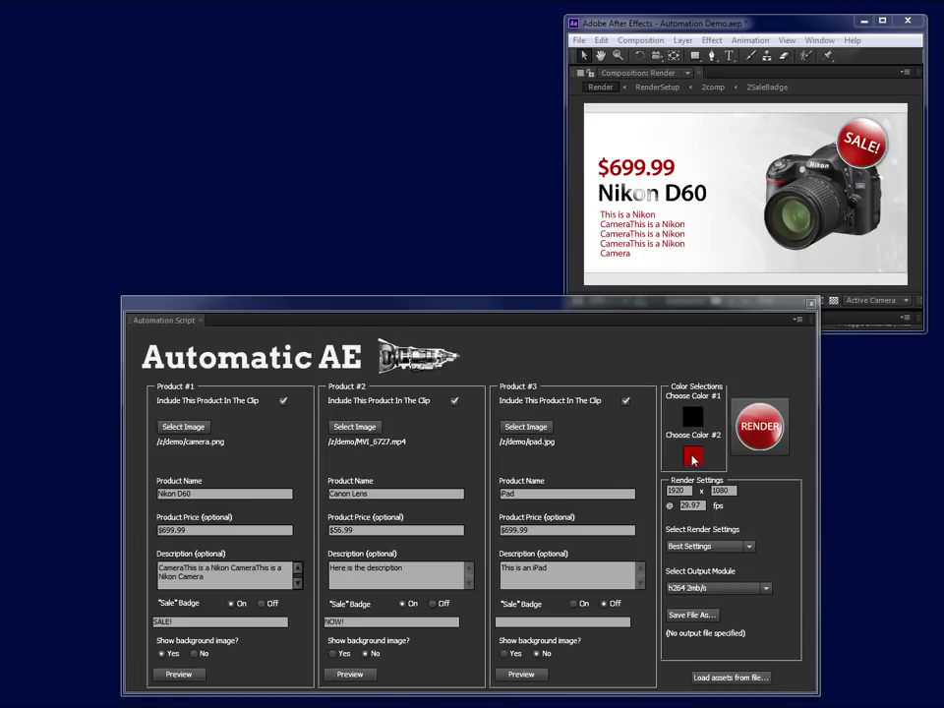
Step: Set Color #2 to blue, then change it to grey with saturation 0 and luminance 130
click(694, 457)
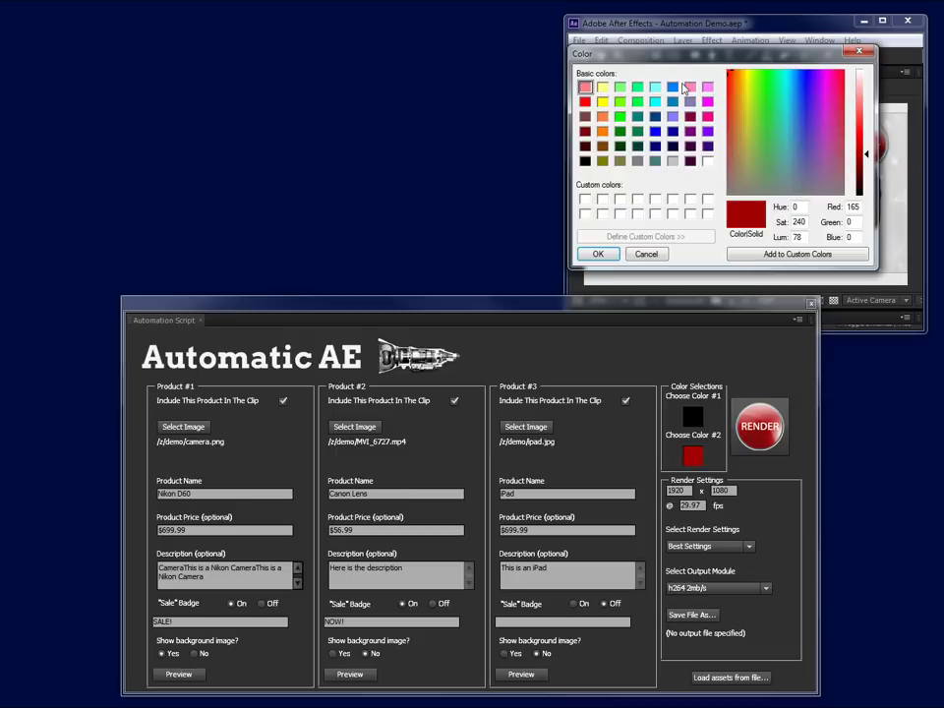
drag(675, 63, 275, 72)
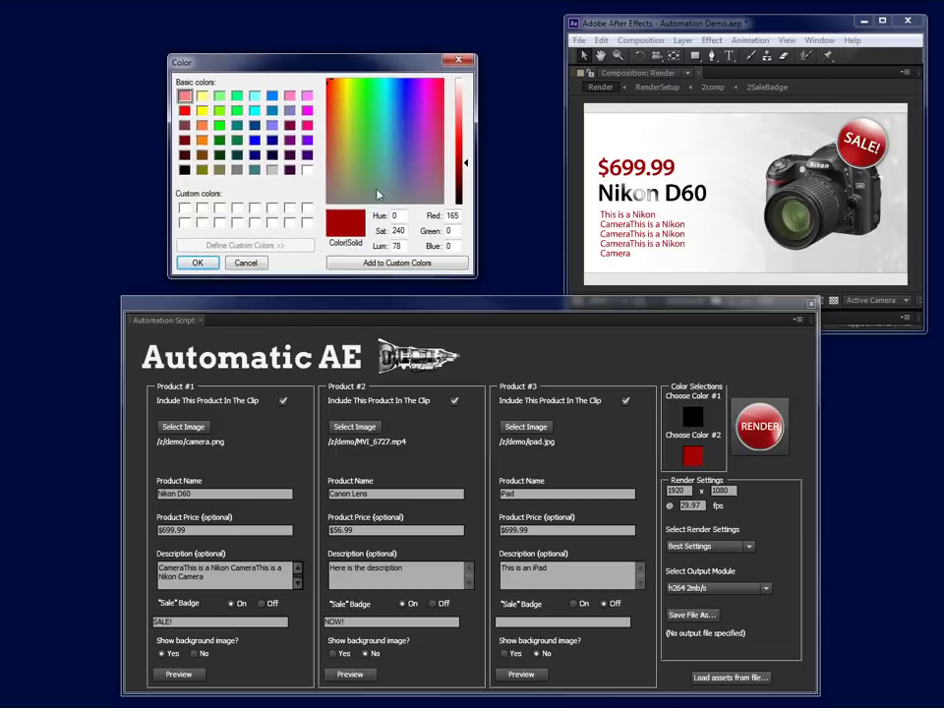
click(404, 82)
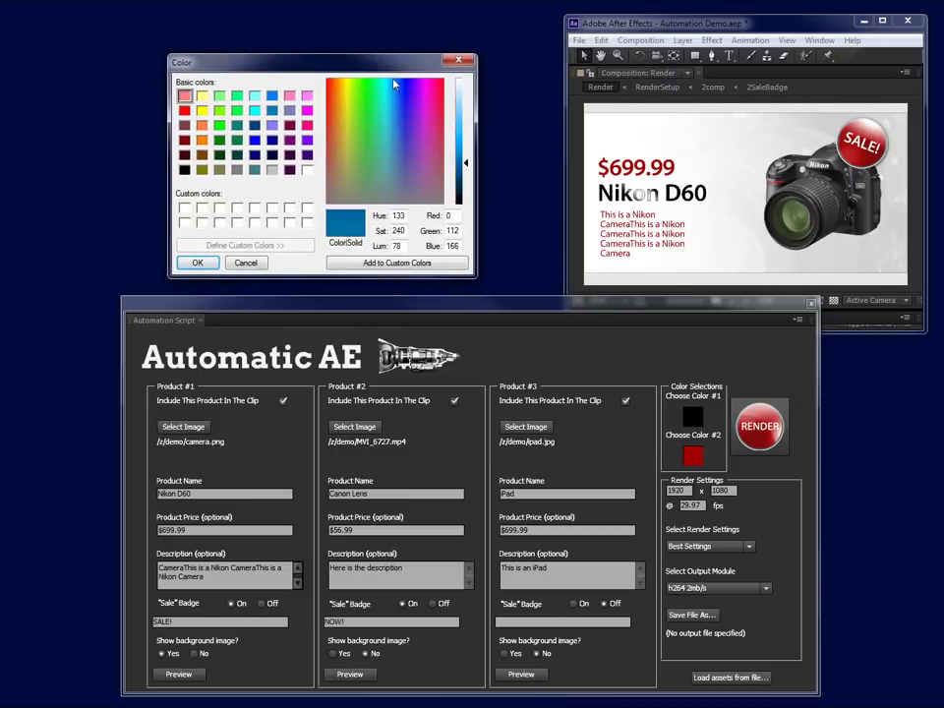
click(196, 263)
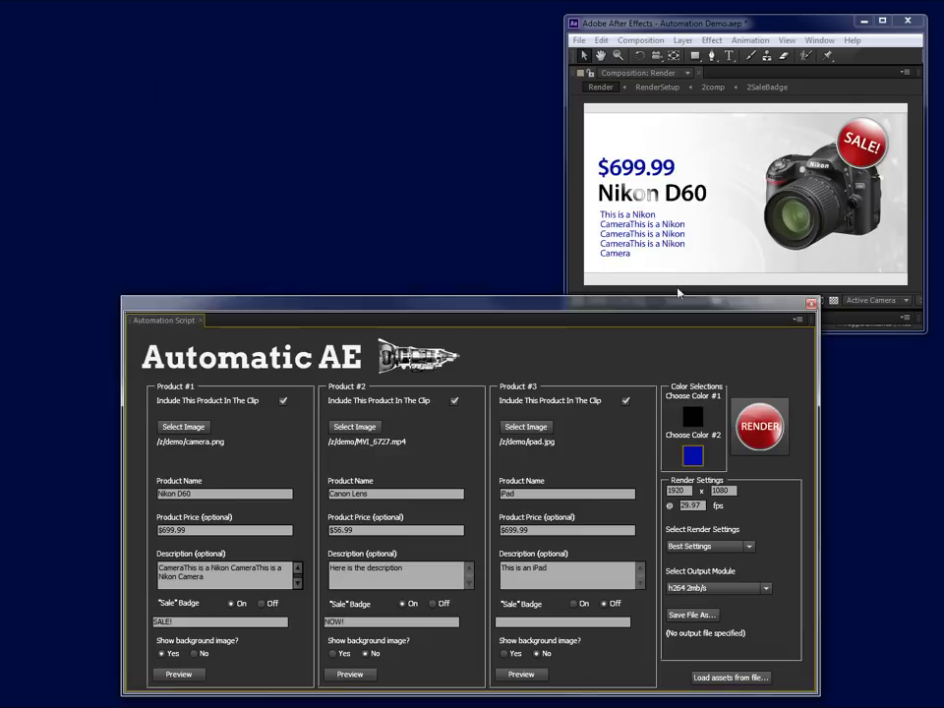
click(693, 456)
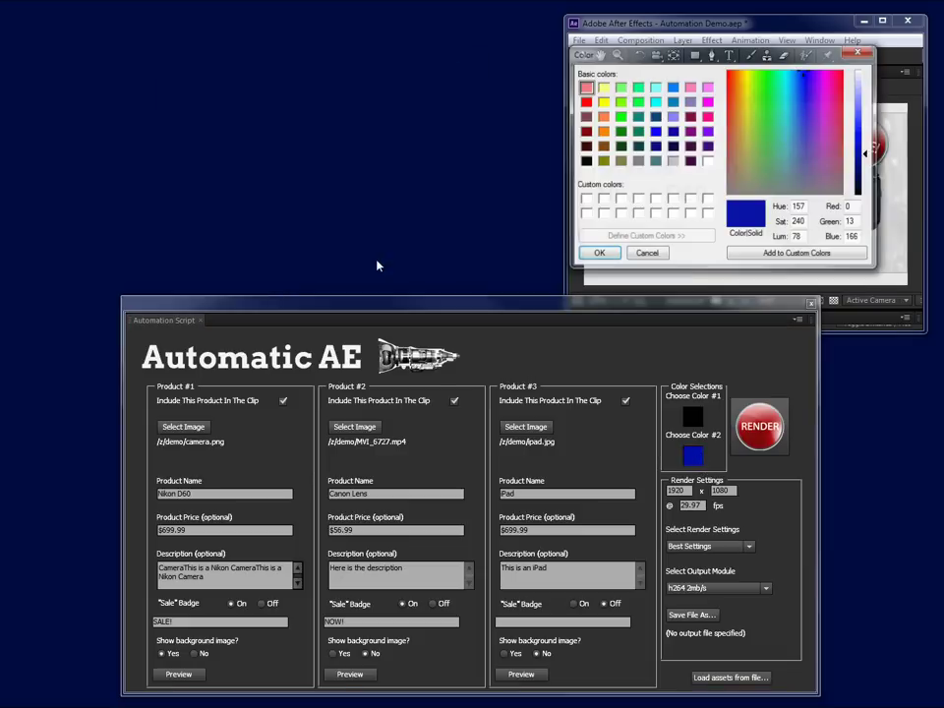
click(767, 192)
drag(859, 182, 859, 135)
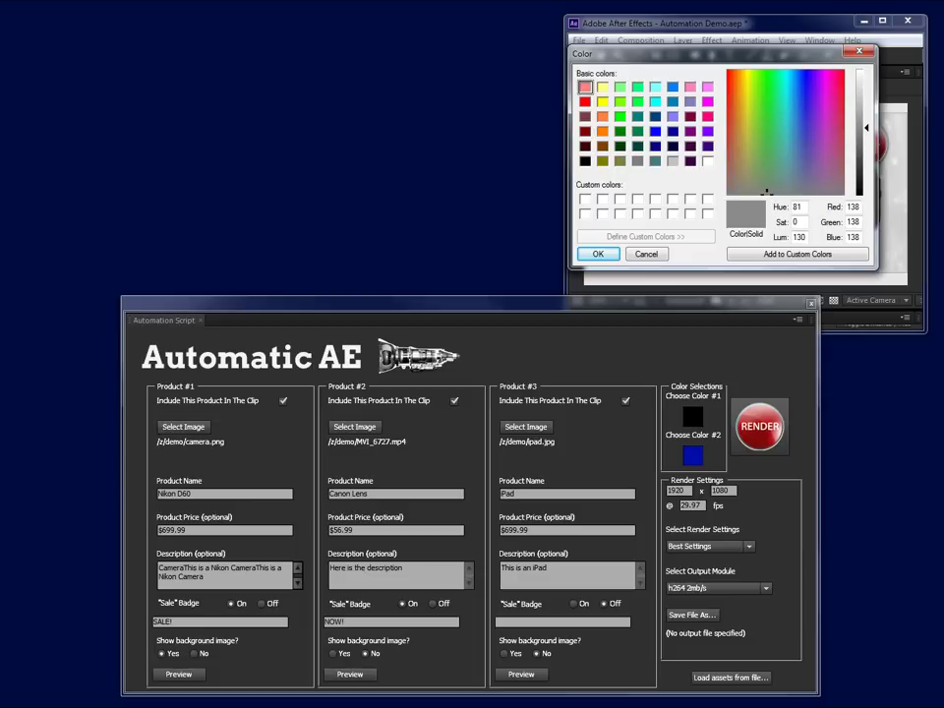
click(598, 254)
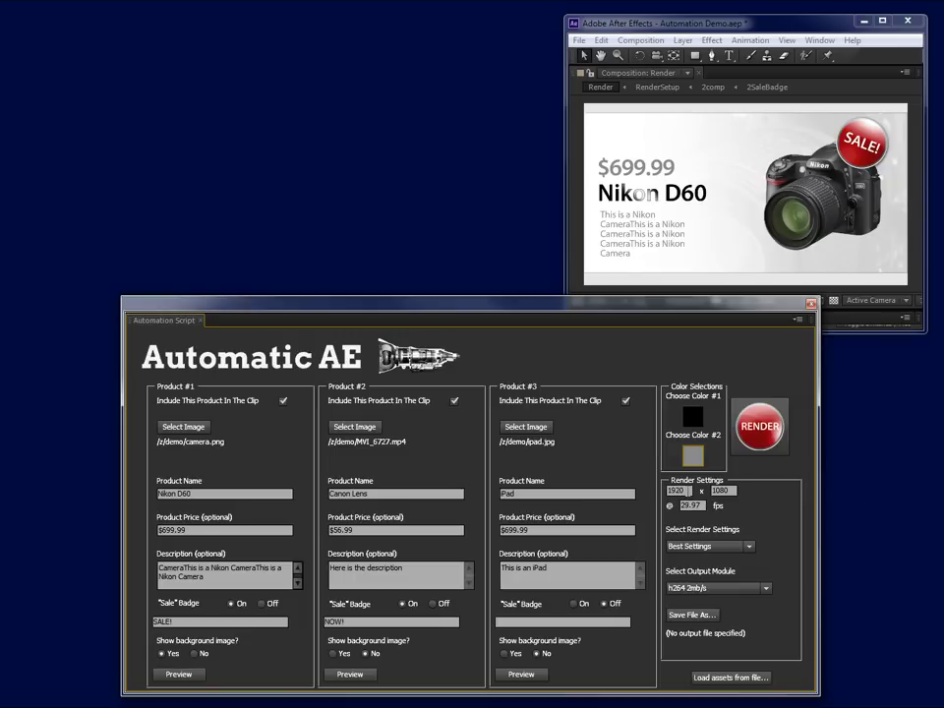
Step: Change the render height to 600 and preview the iPad slide at 1920x600
click(731, 489)
text(600)
key(Tab)
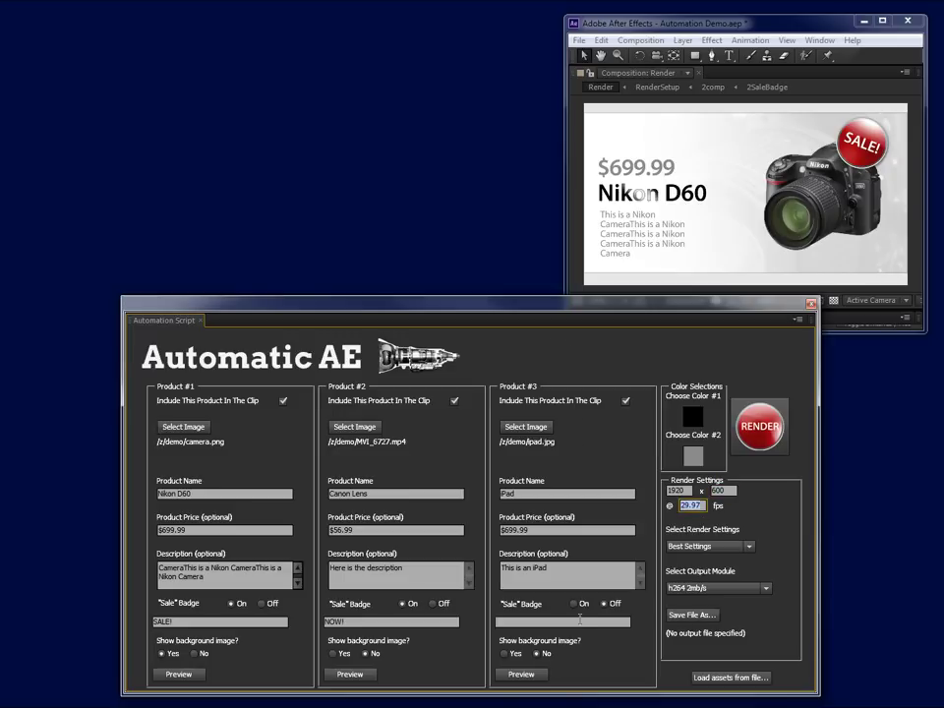
click(521, 675)
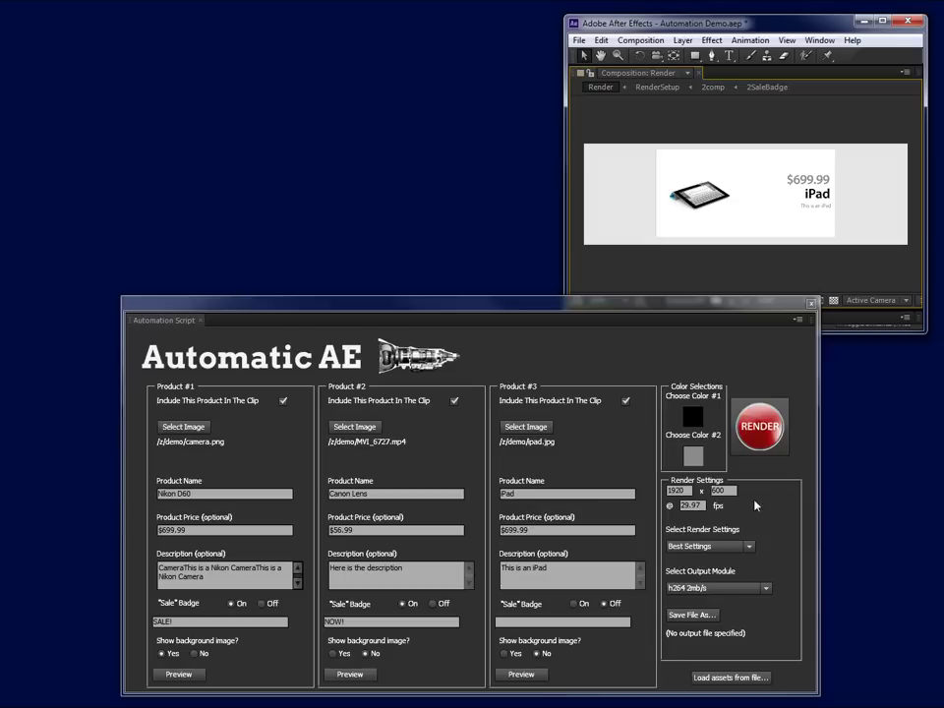
click(700, 505)
Step: Keep the frame rate at 29.97 and switch the render settings to Current Settings
click(685, 536)
click(750, 548)
click(716, 570)
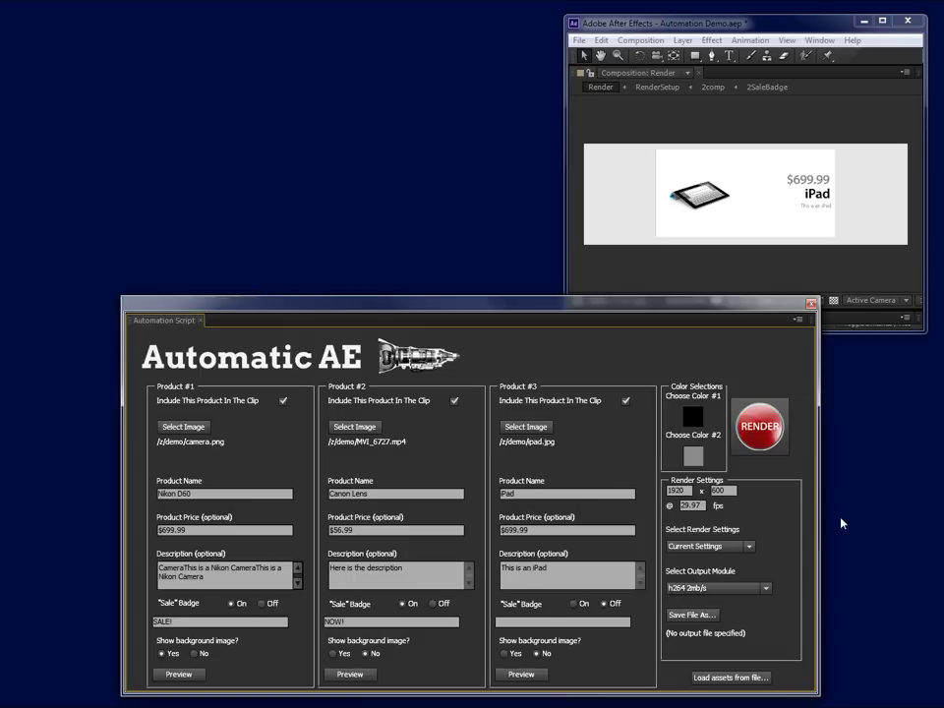
Step: Set the render output file to movie2.mp4 in the /z/demo/renders folder
click(691, 619)
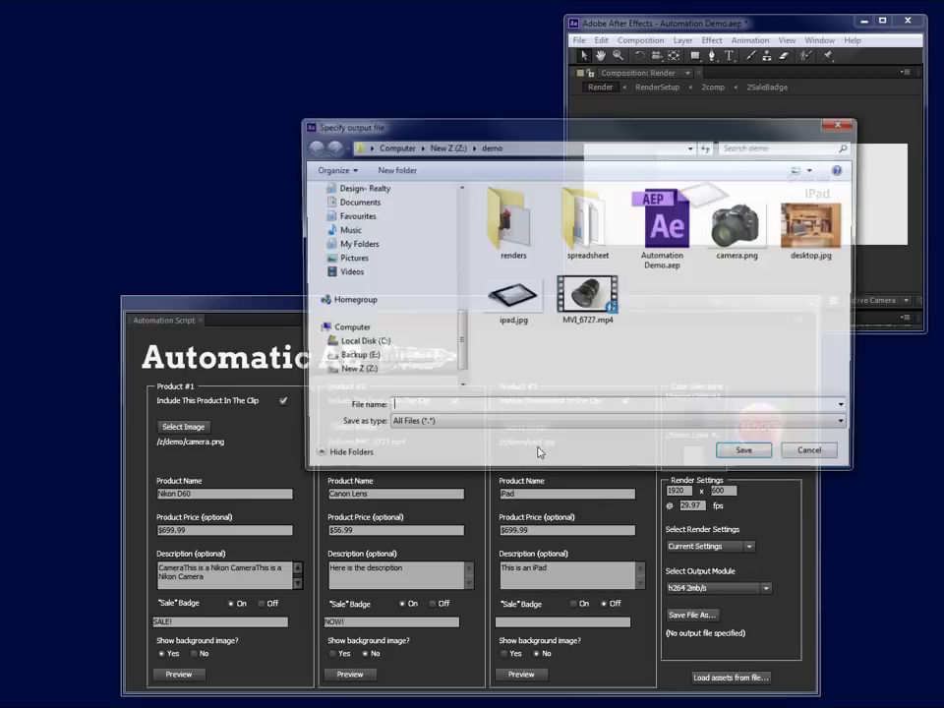
double_click(504, 228)
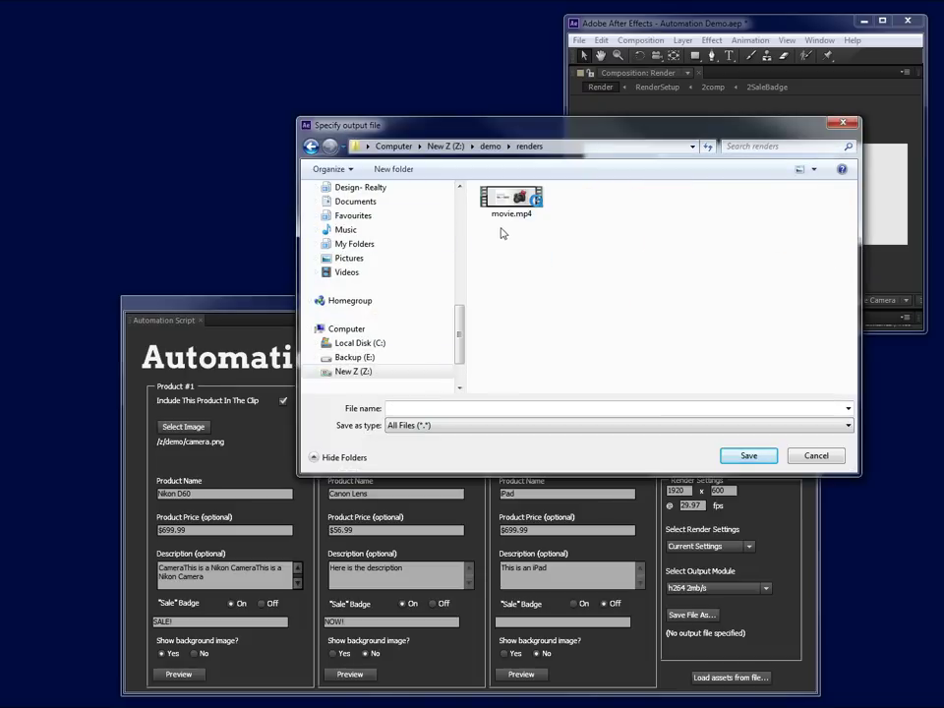
click(511, 206)
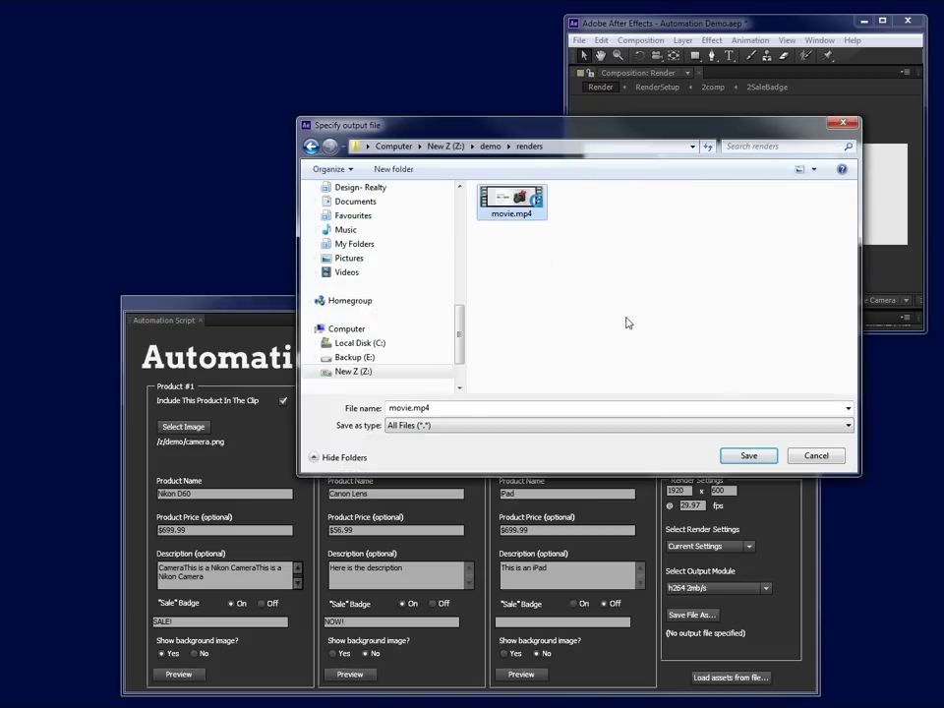
double_click(415, 407)
click(414, 407)
text(2)
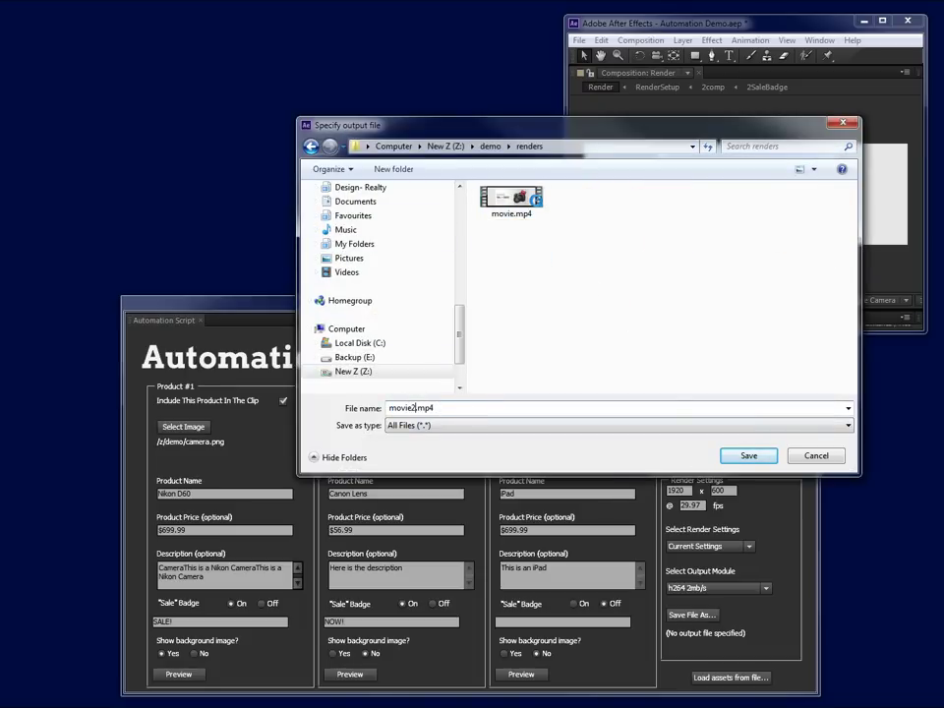
key(Return)
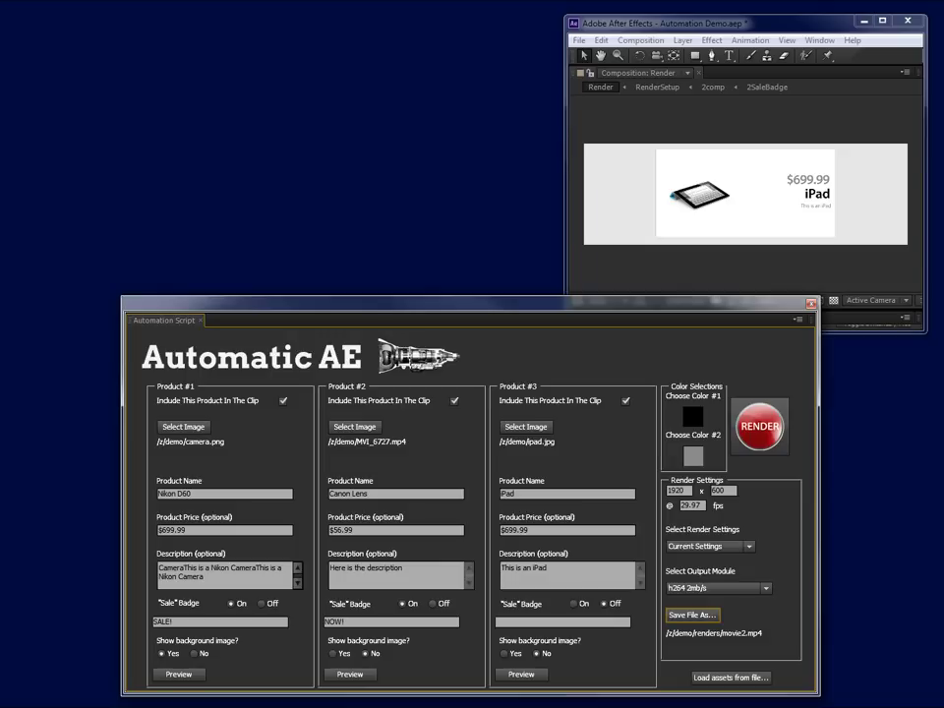
Step: Start rendering the product clip to movie2.mp4
click(764, 436)
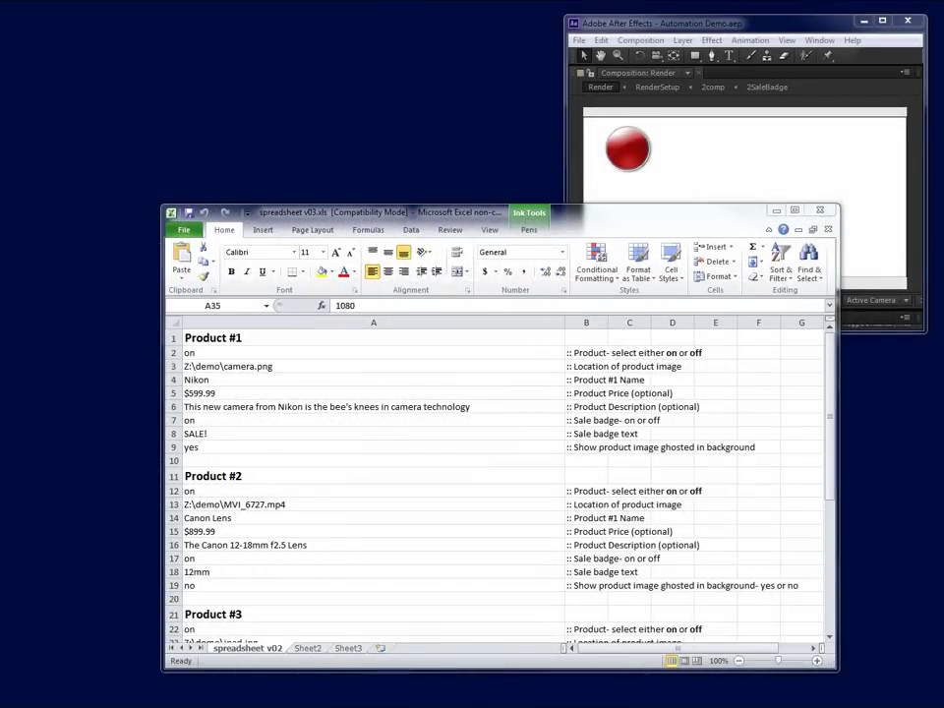
click(438, 210)
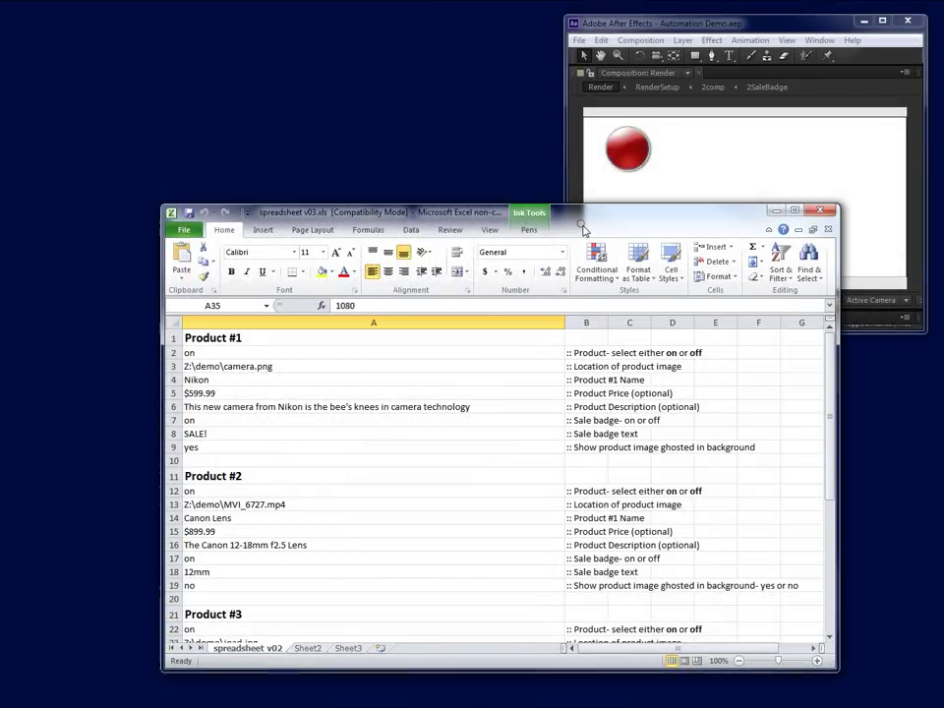
click(355, 356)
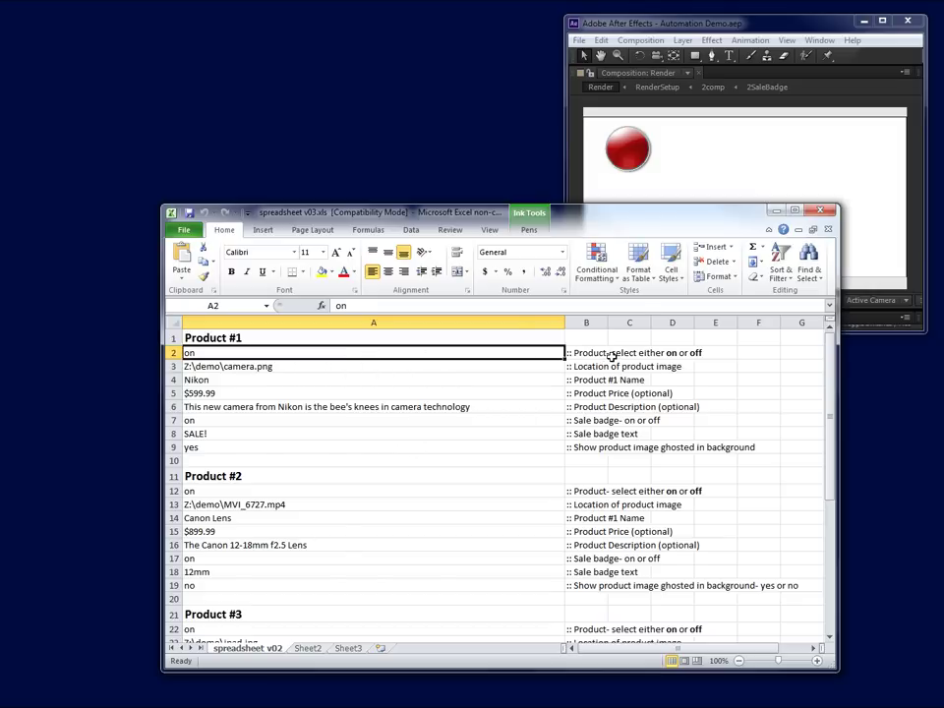
click(354, 367)
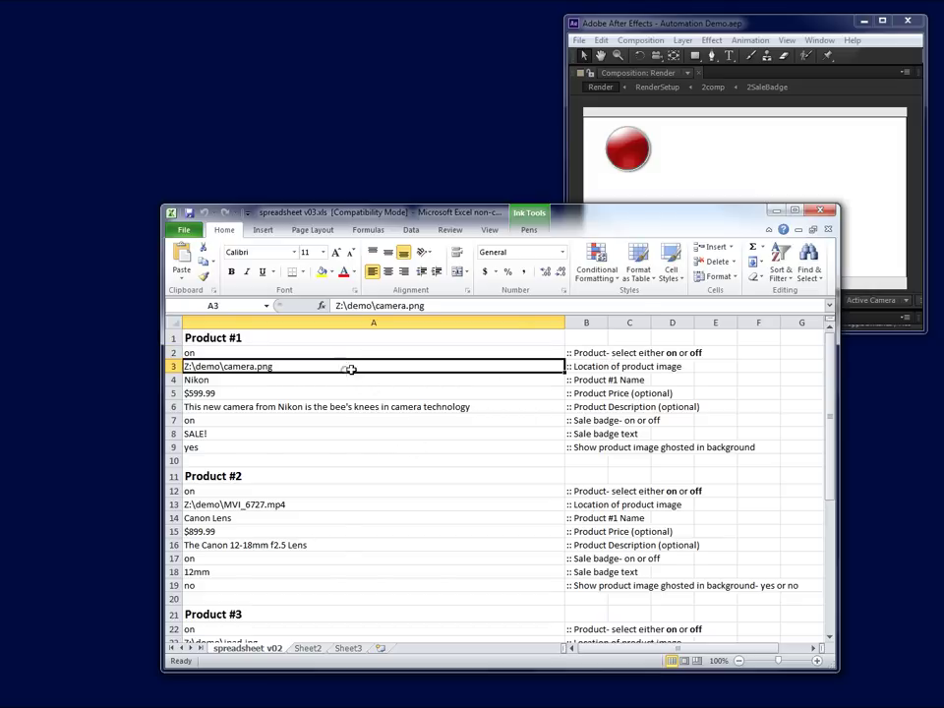
click(328, 382)
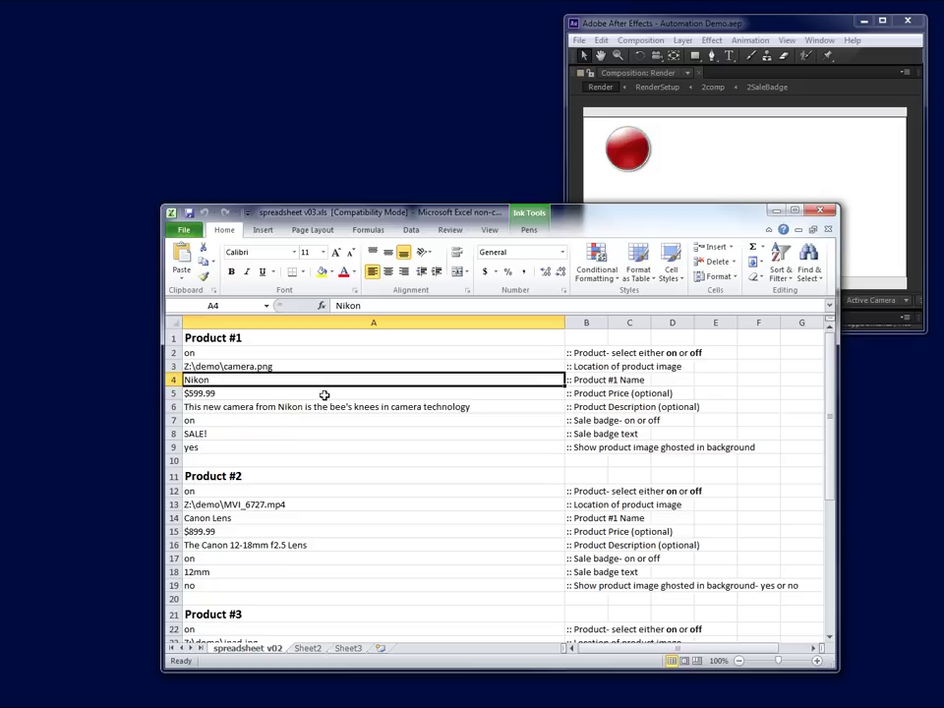
click(327, 394)
click(344, 407)
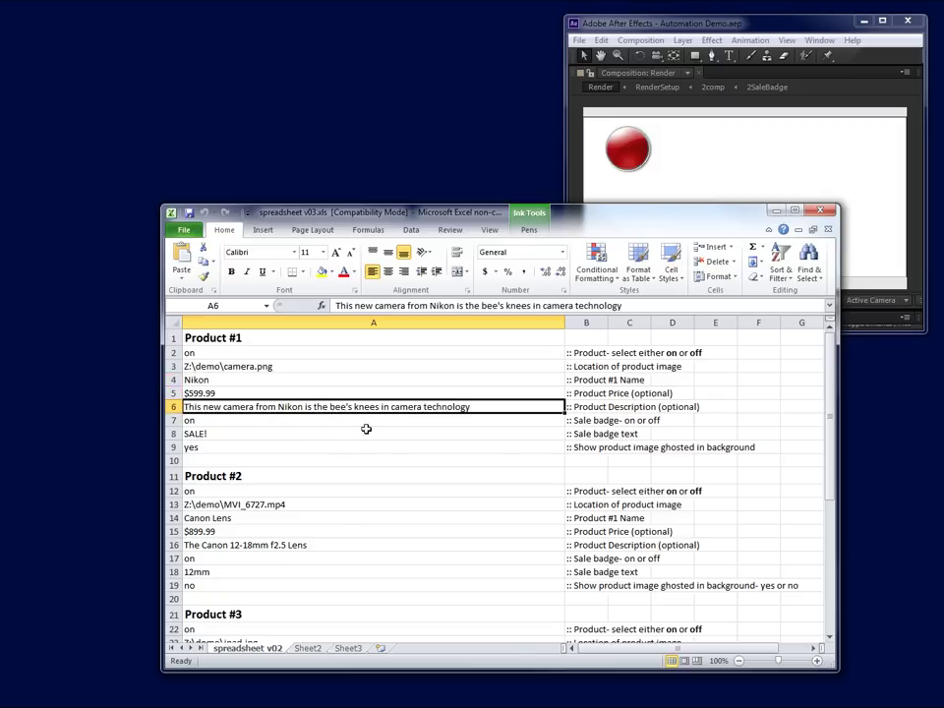
click(346, 422)
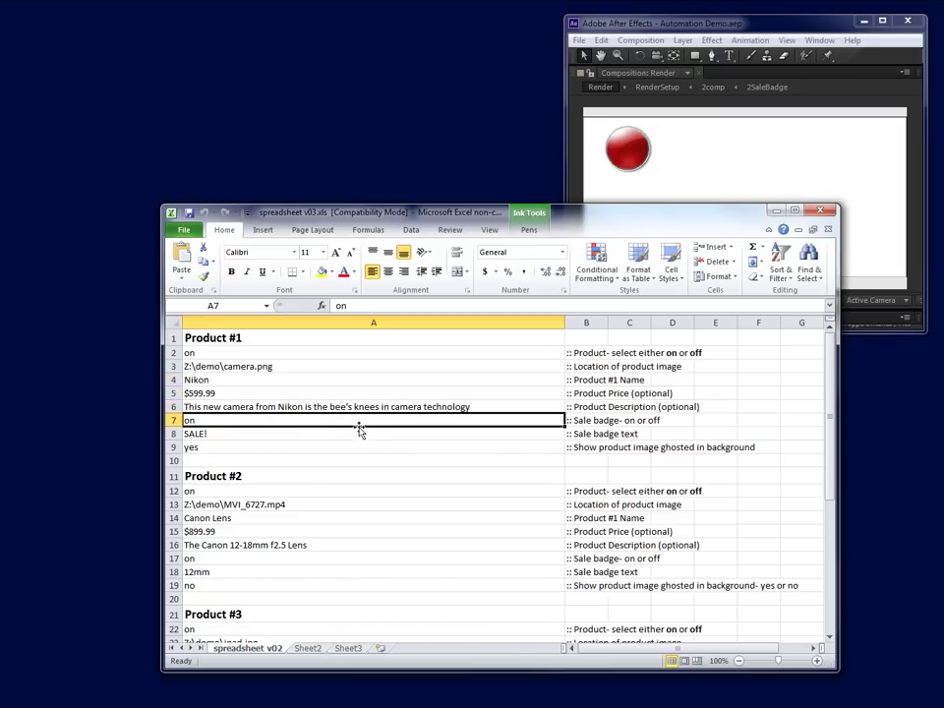
click(350, 433)
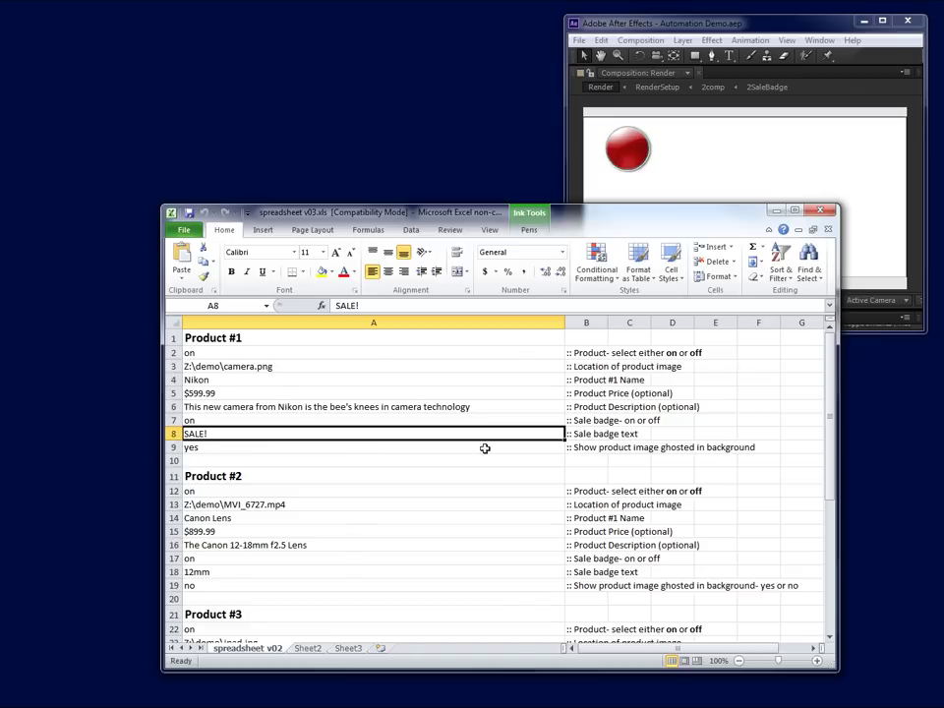
click(448, 448)
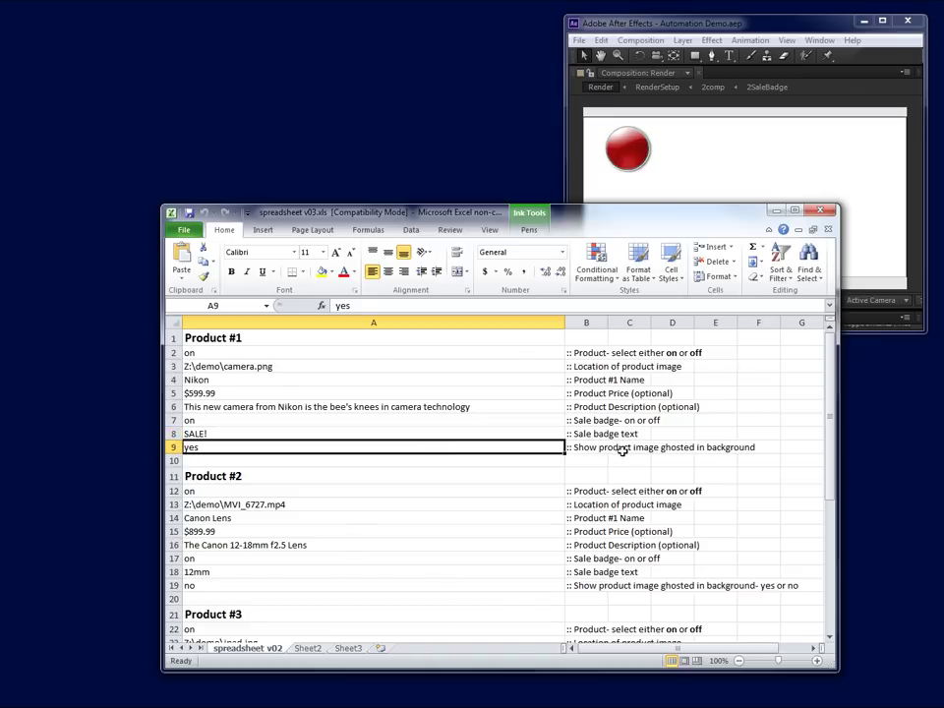
drag(829, 432, 827, 501)
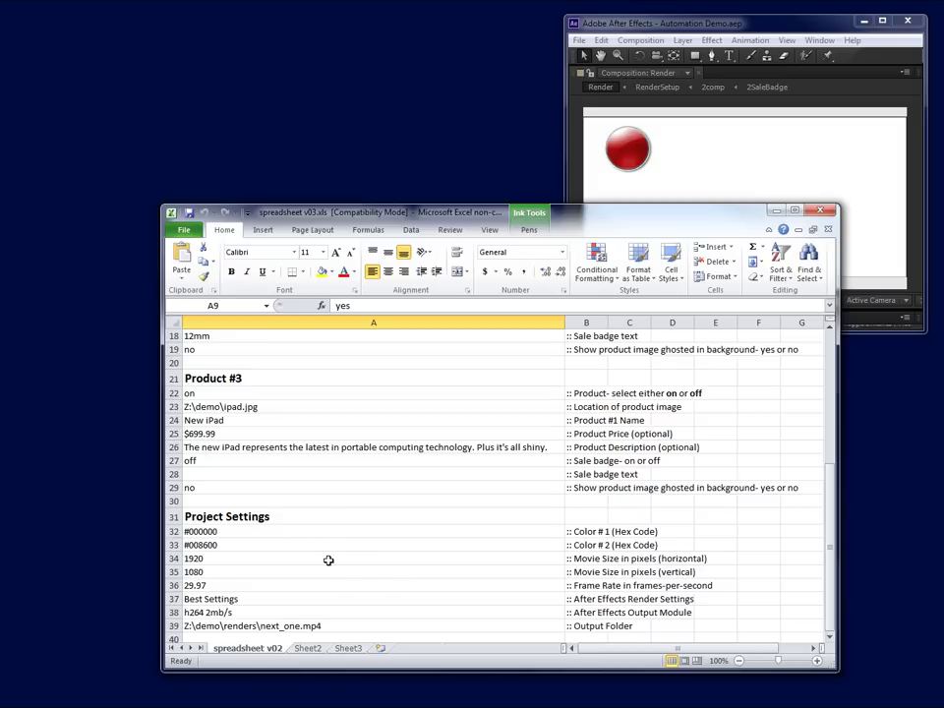
click(301, 586)
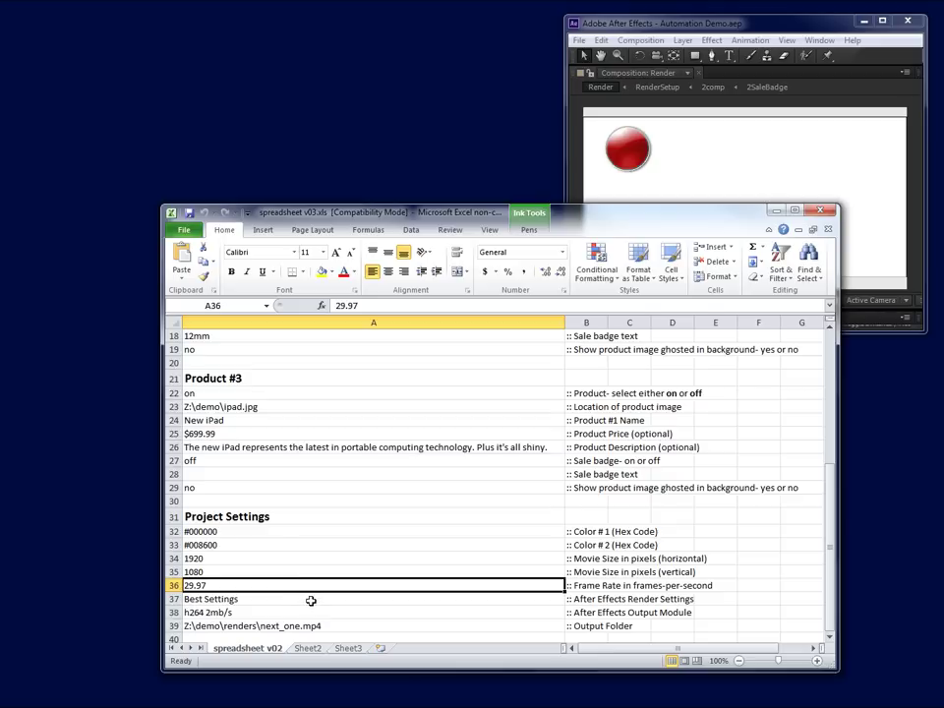
click(304, 600)
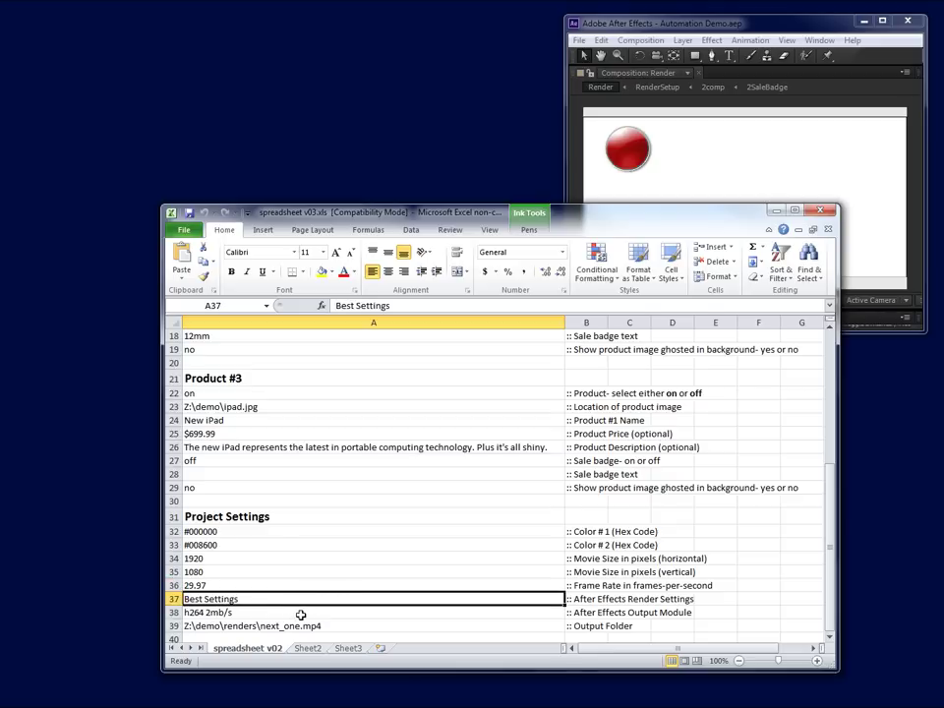
click(311, 612)
click(380, 624)
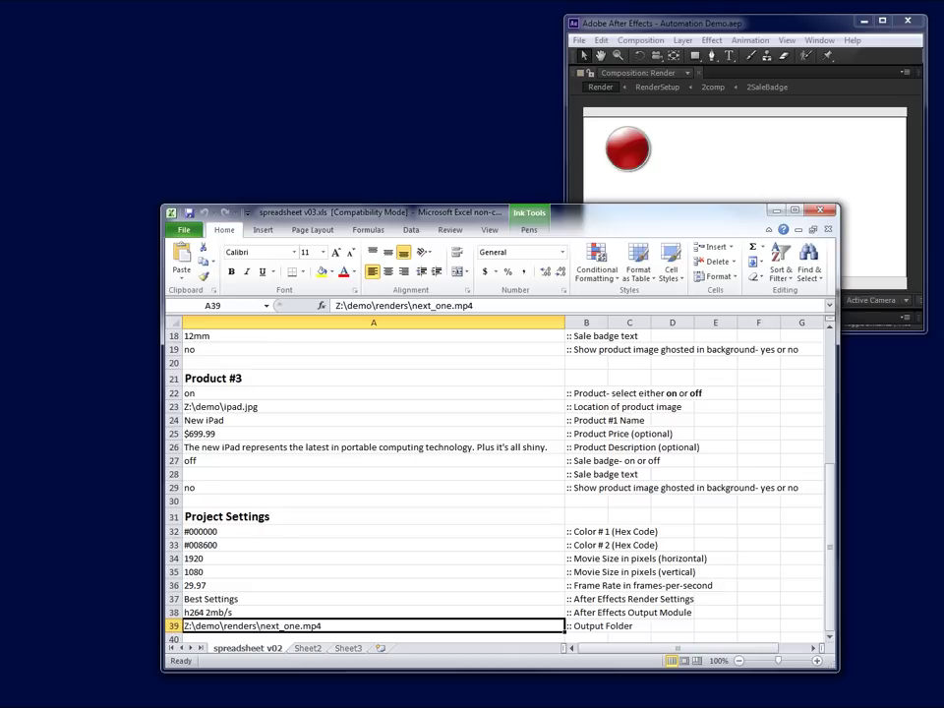
Step: Save the active sheet as Text (Tab delimited) spreadsheet v03.txt, keeping that format
click(184, 229)
click(205, 271)
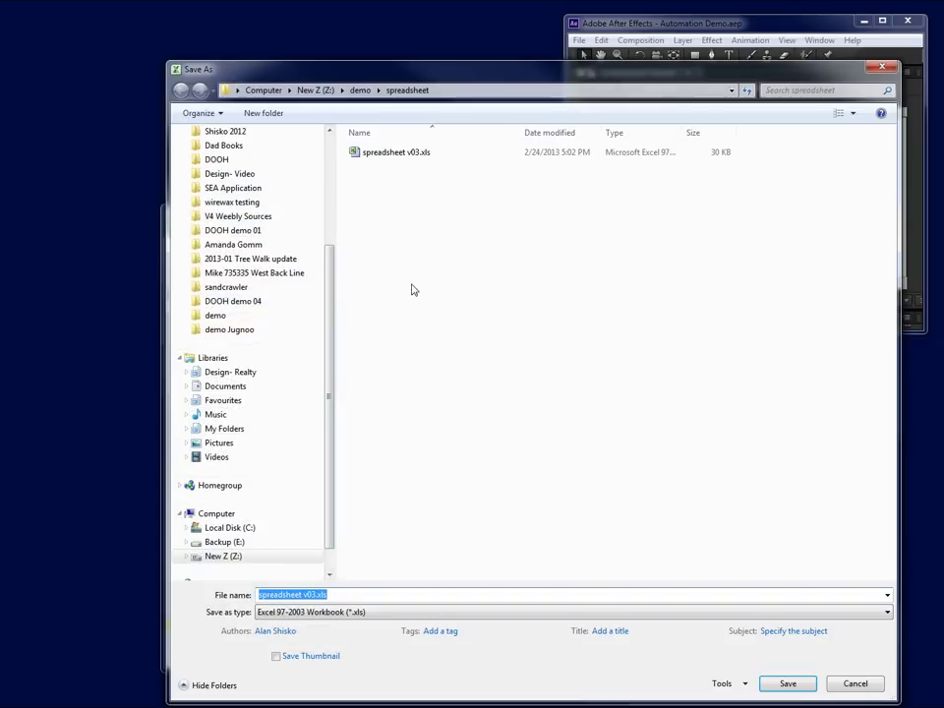
click(374, 612)
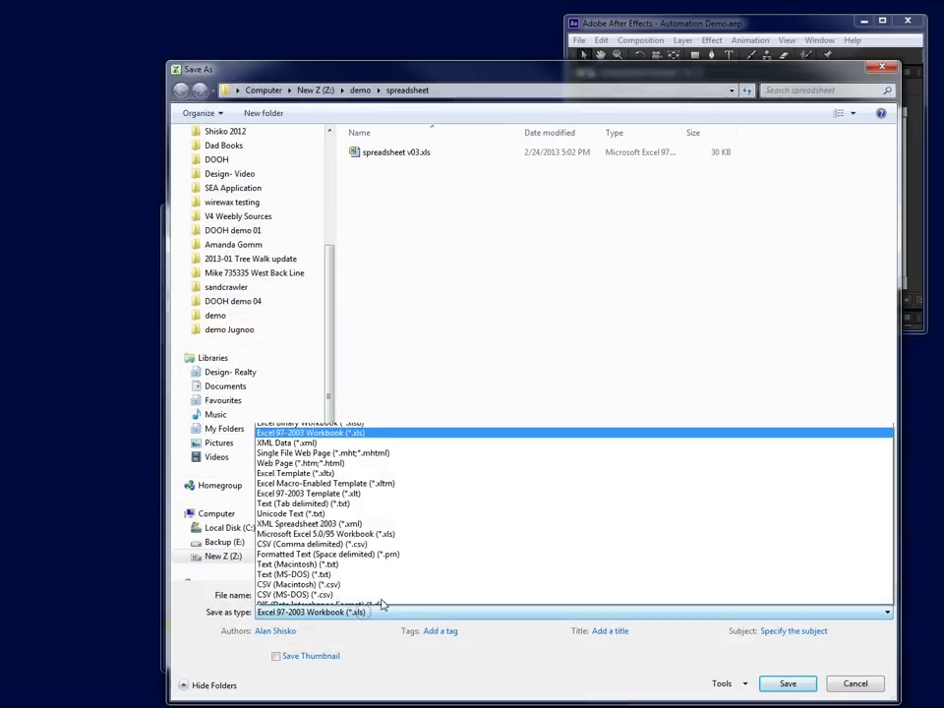
click(343, 437)
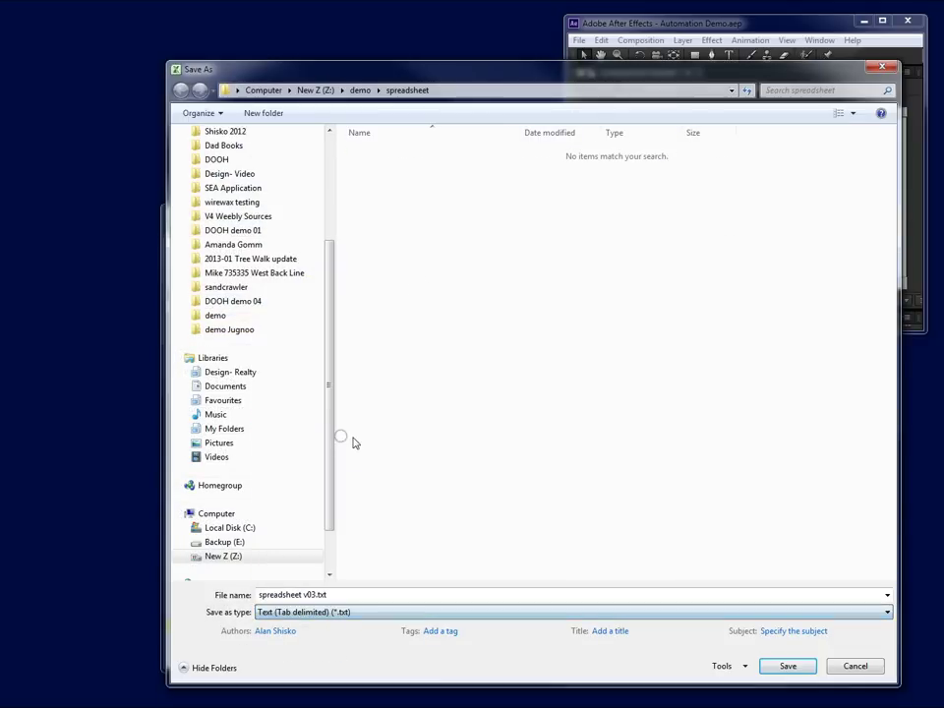
click(786, 667)
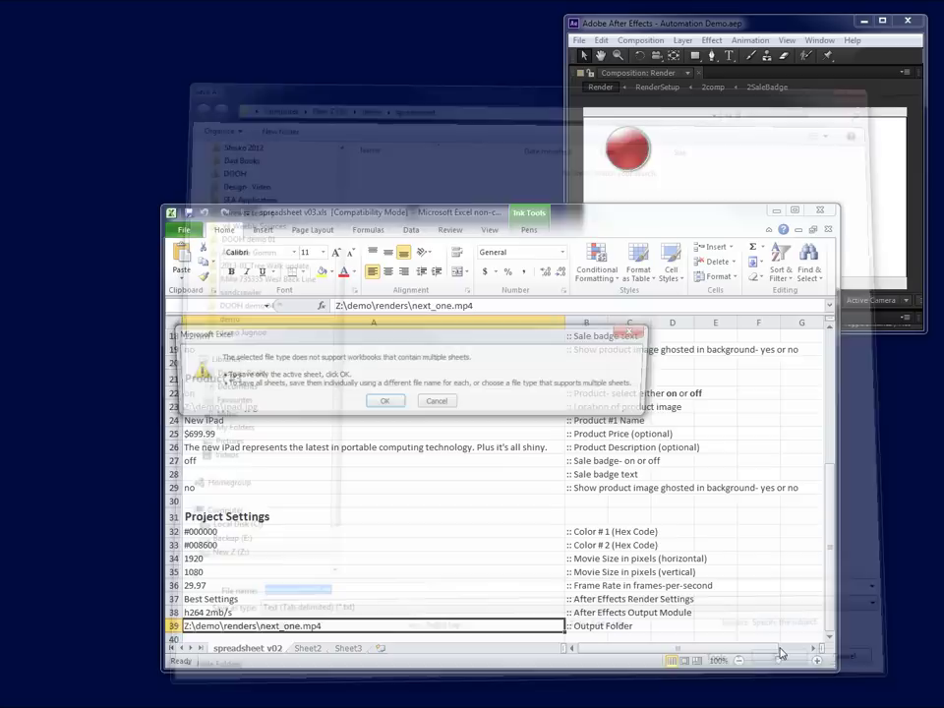
click(383, 404)
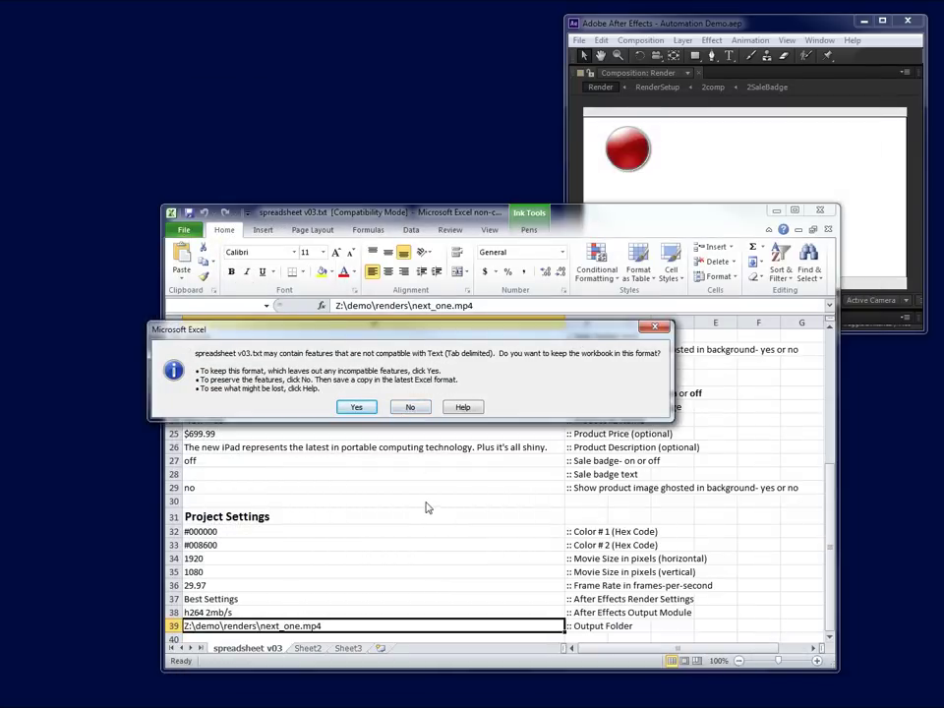
click(357, 408)
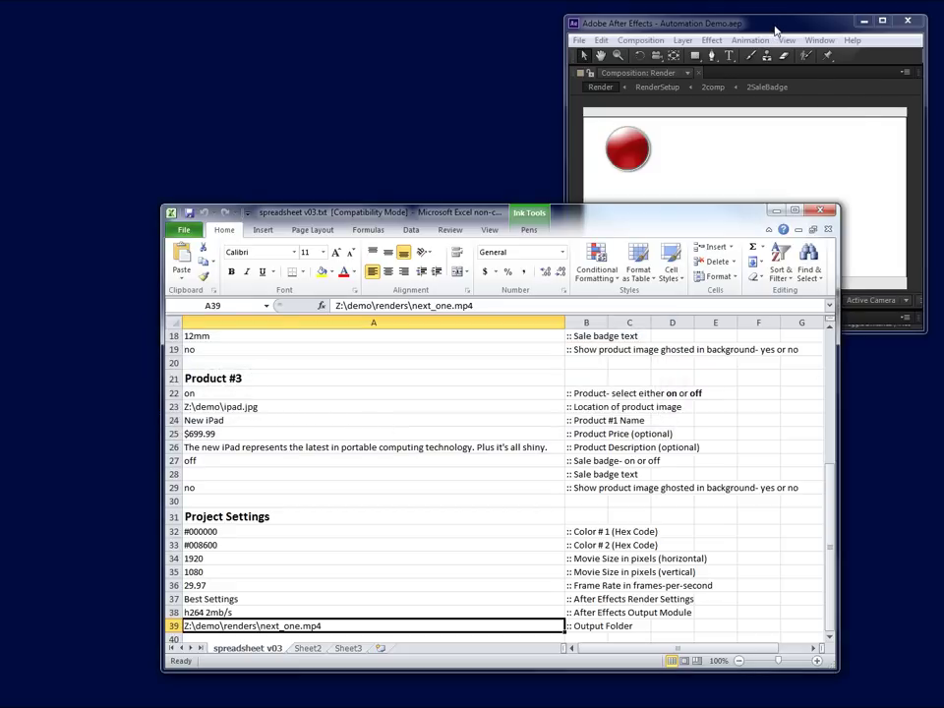
click(582, 22)
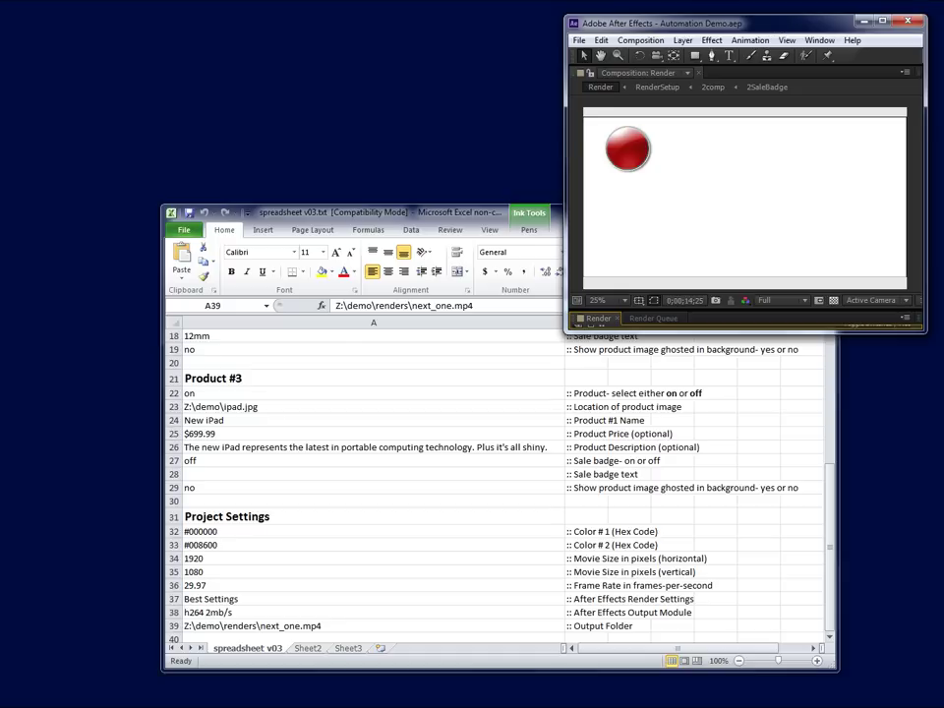
Step: Open the Automation Script.jsx panel from the Window menu and nudge it into place
click(820, 41)
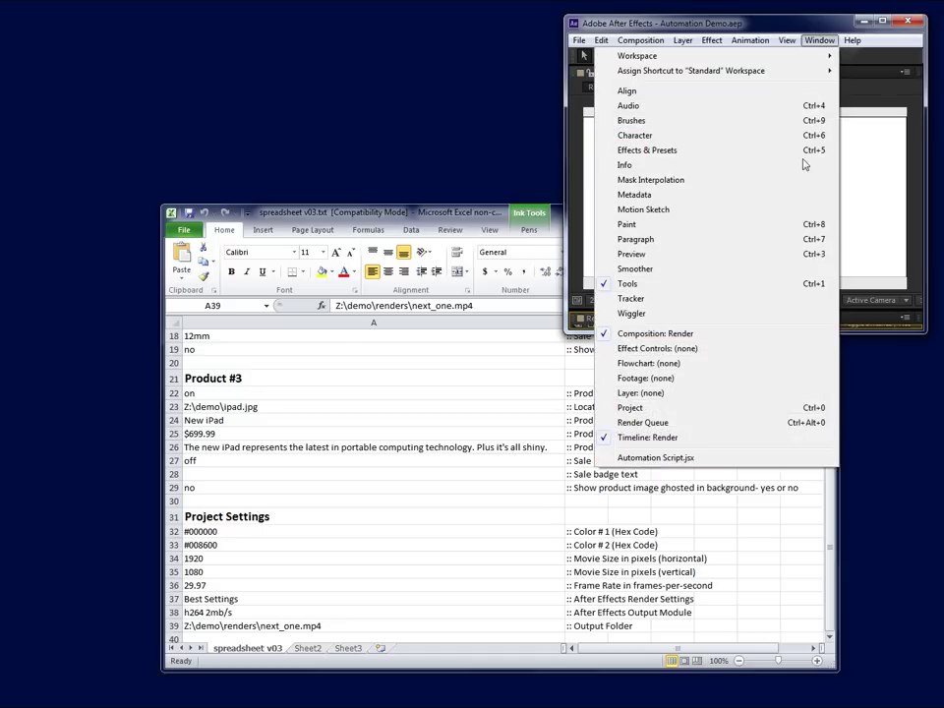
click(695, 459)
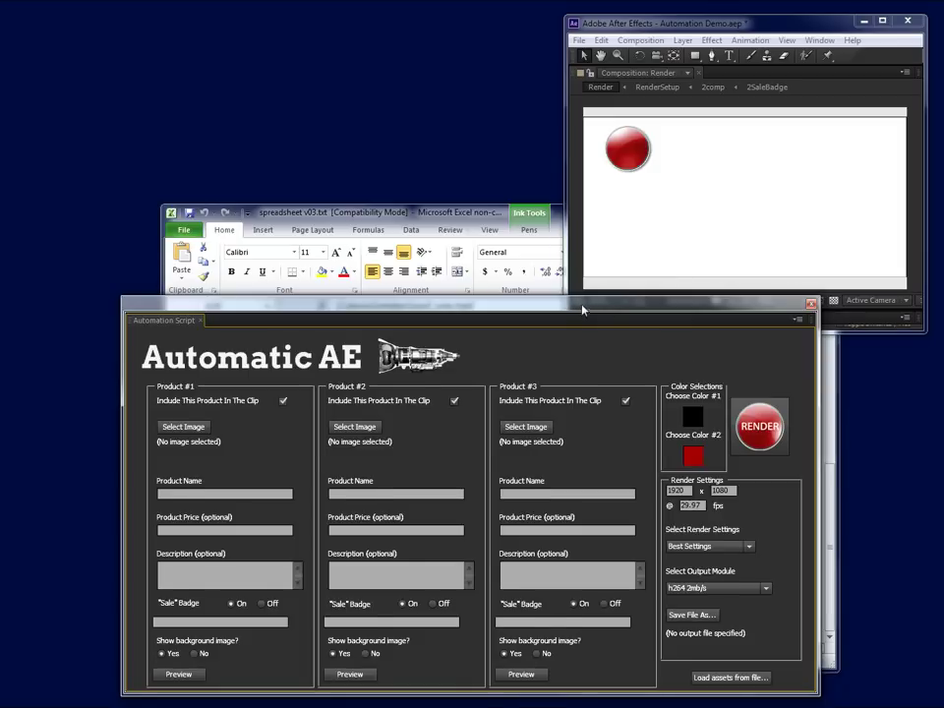
mouse_move(582, 310)
mouse_down()
mouse_move(570, 281)
mouse_move(570, 299)
mouse_up()
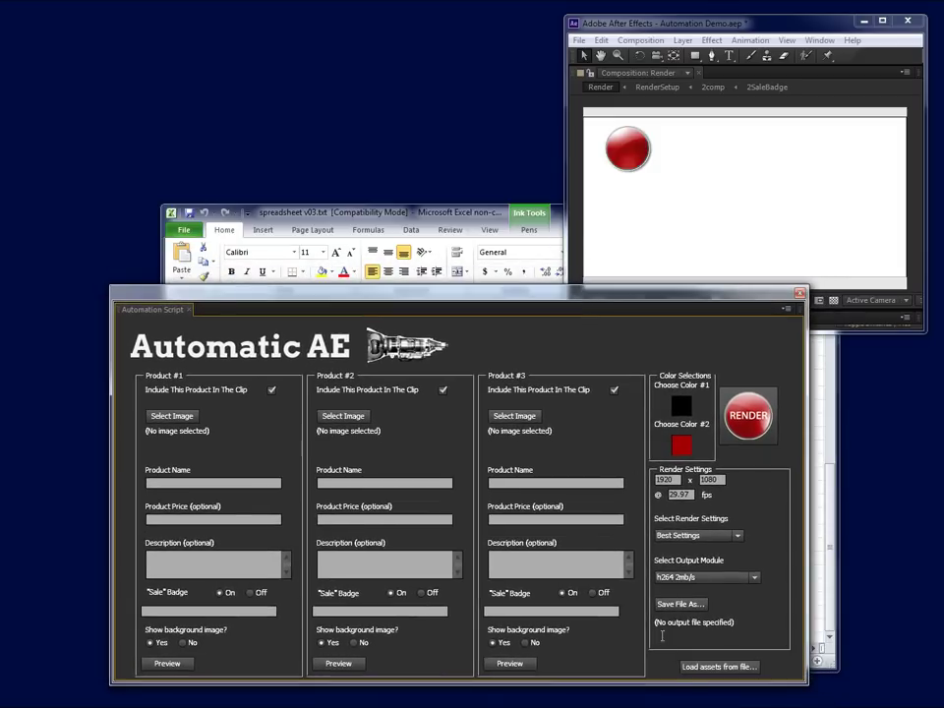
Step: Load the panel's assets from spreadsheet v03.txt in the spreadsheet folder
click(716, 669)
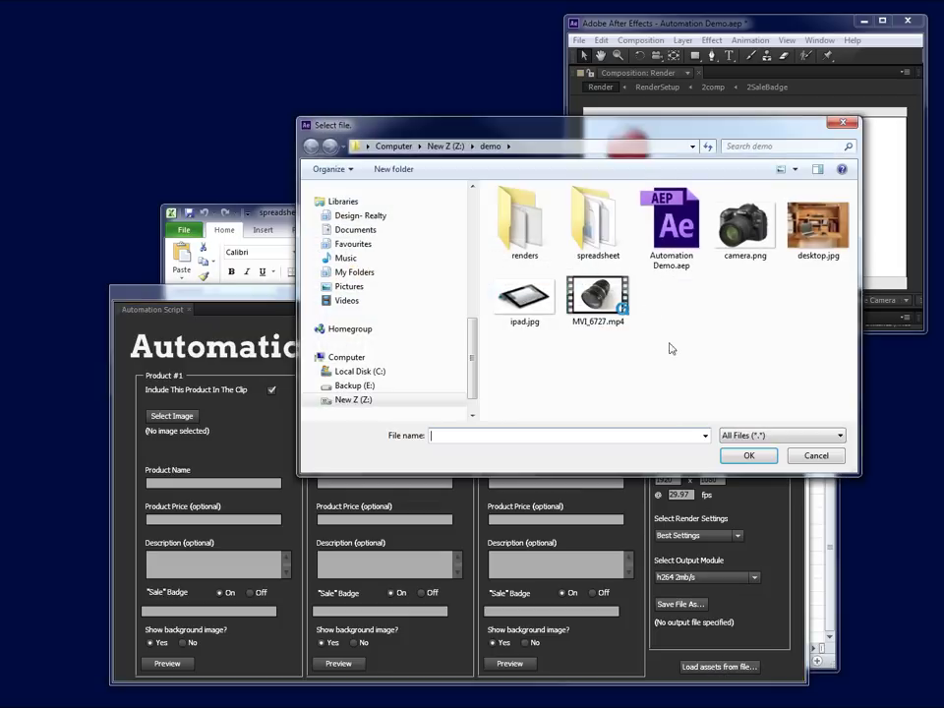
double_click(593, 228)
click(540, 225)
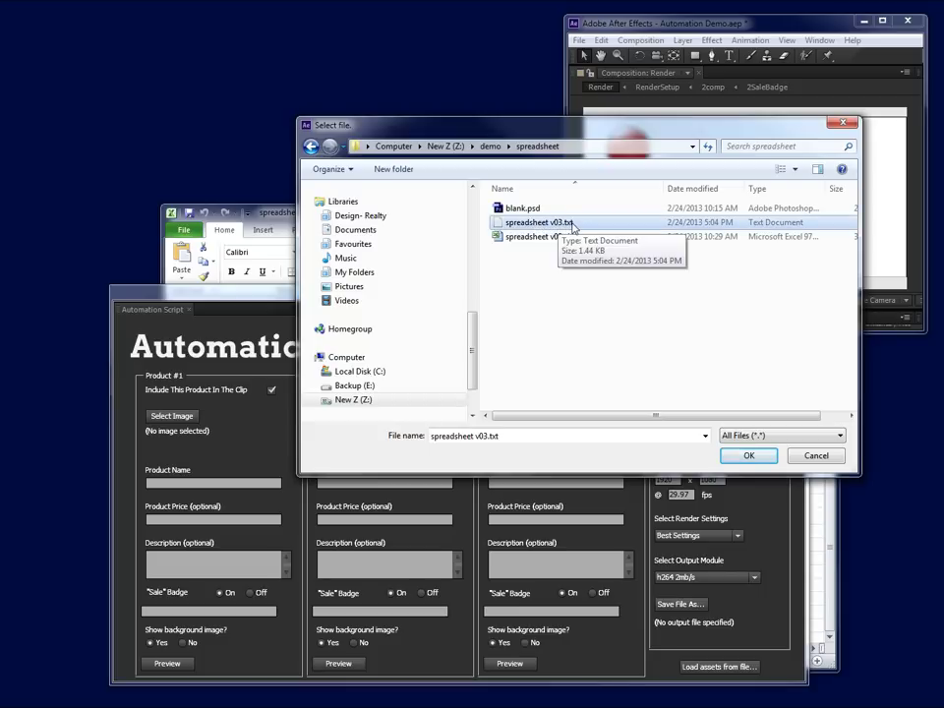
click(743, 456)
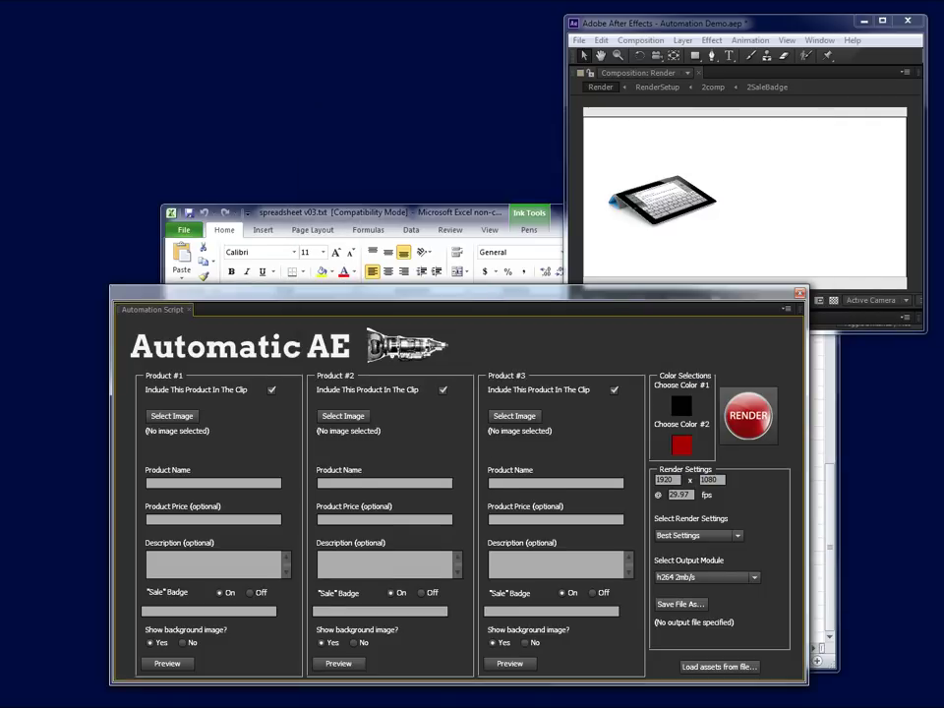